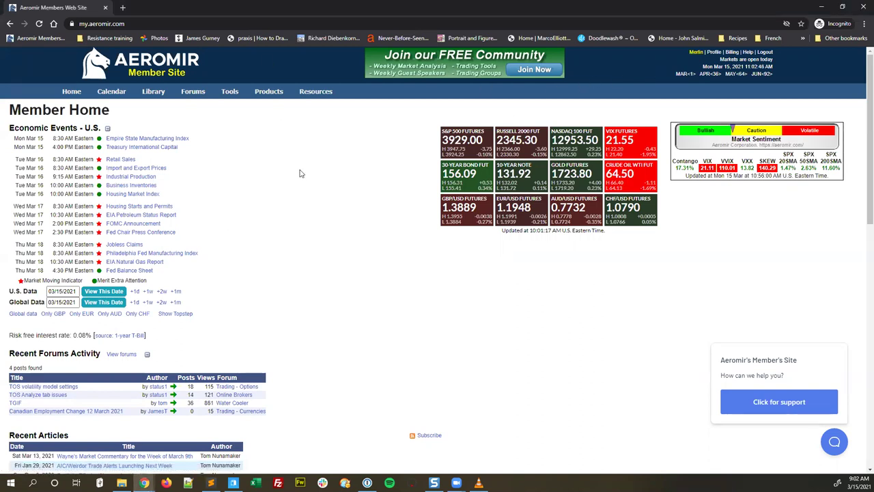
- Start a new task in My Tasks with the description "Furnance filter"
mouse_move(73, 96)
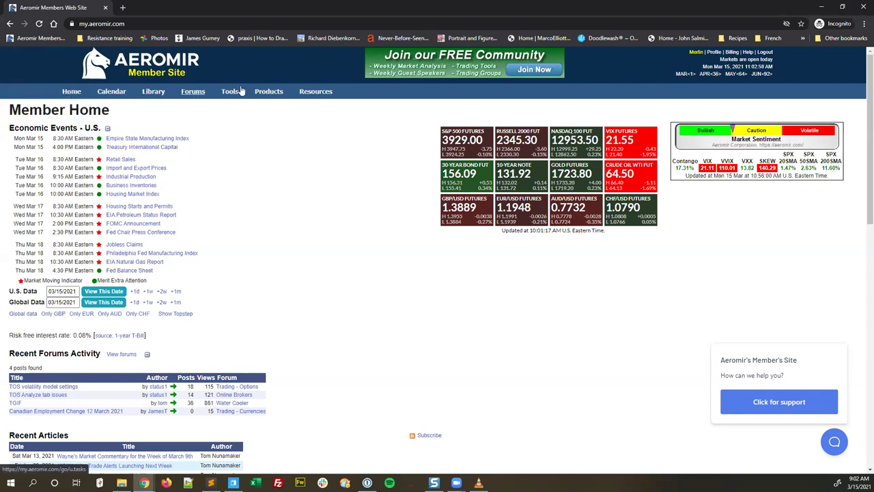
mouse_move(231, 93)
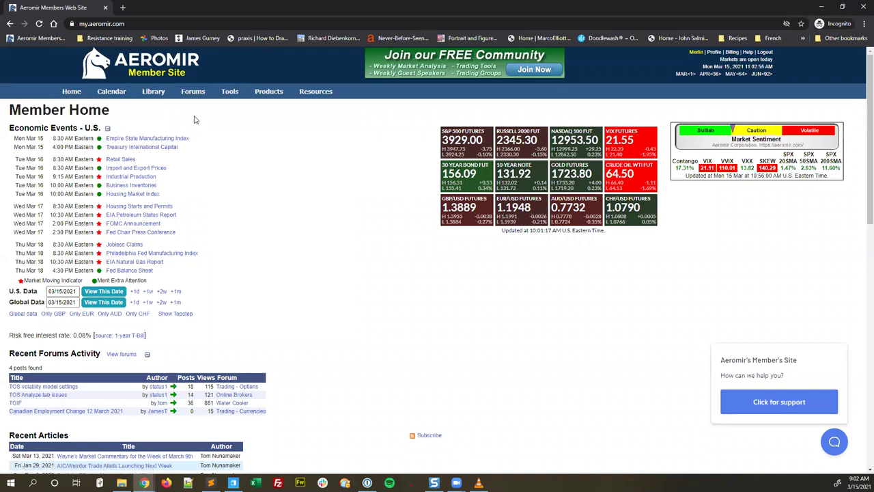
click(67, 106)
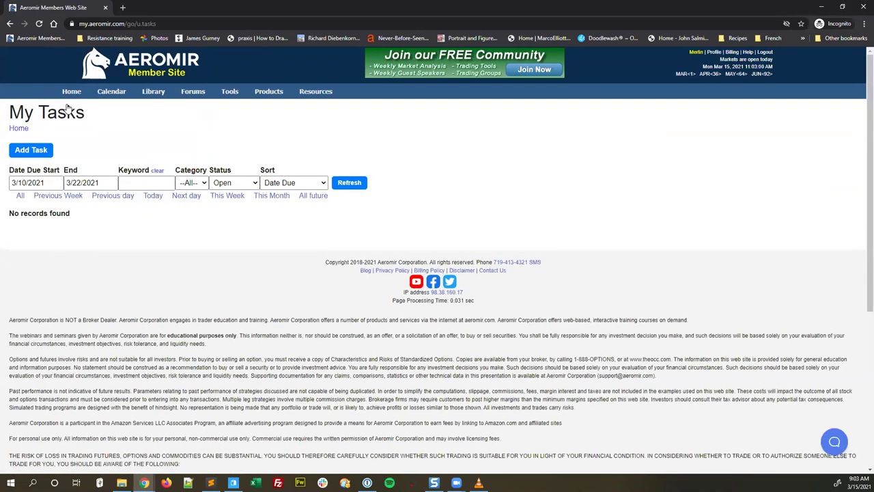
click(24, 151)
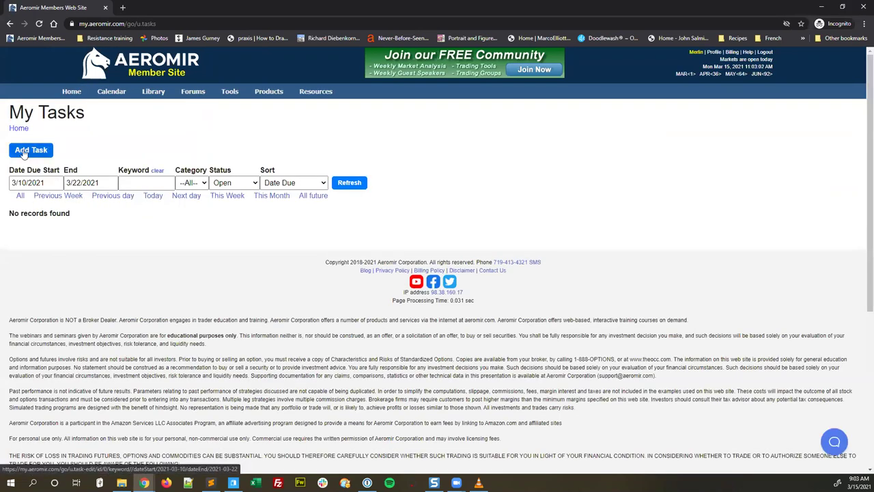
click(64, 242)
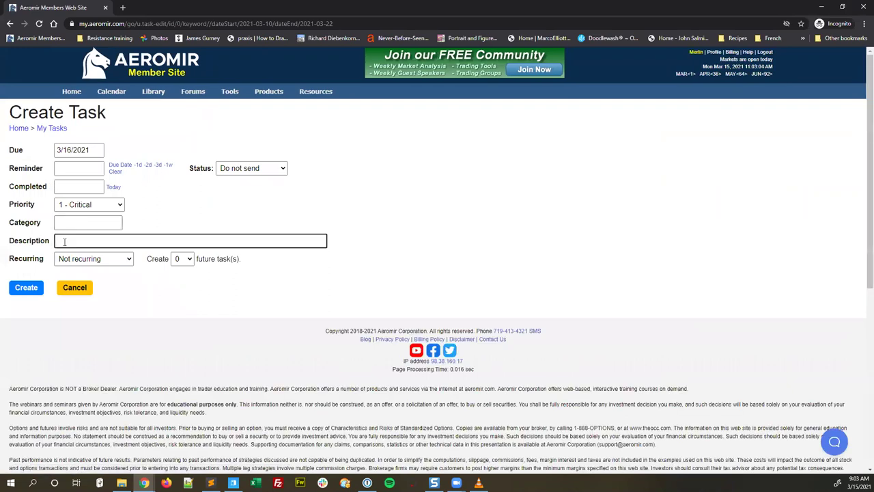
text(Furnance filter)
- Set the task's priority to 4 - Low, its due date to 3/20/2021 and its reminder to three days before
click(93, 202)
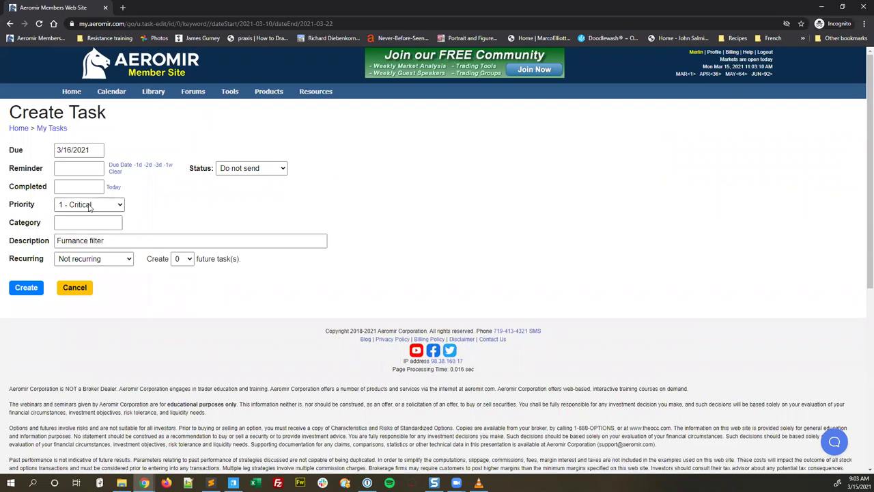
click(85, 245)
click(90, 150)
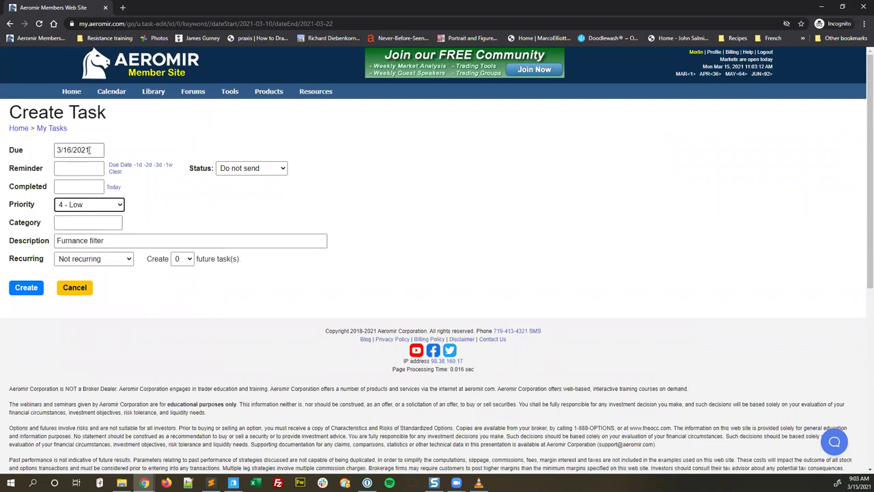
click(154, 218)
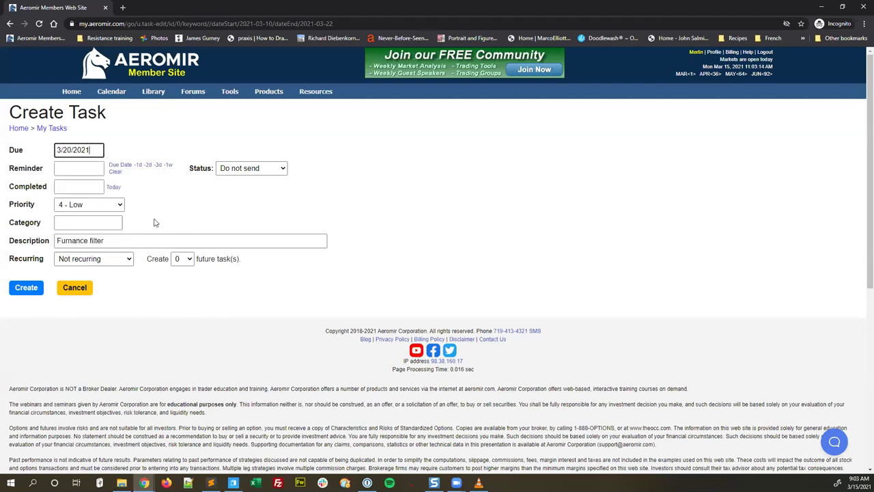
click(159, 166)
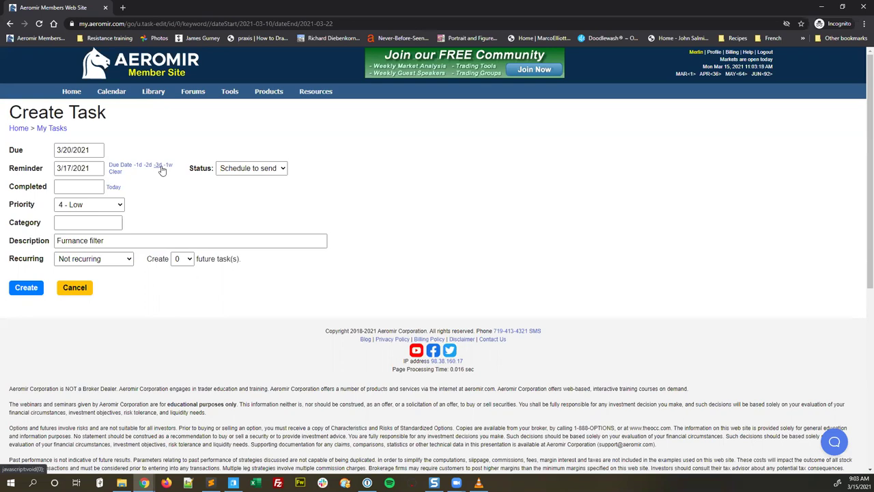
- Make the task recur quarterly with 3 future tasks and create it
click(89, 259)
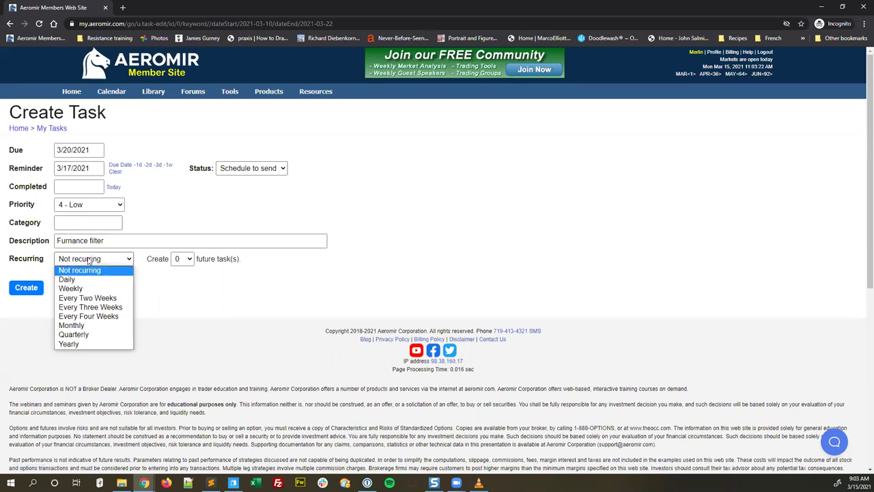
click(92, 334)
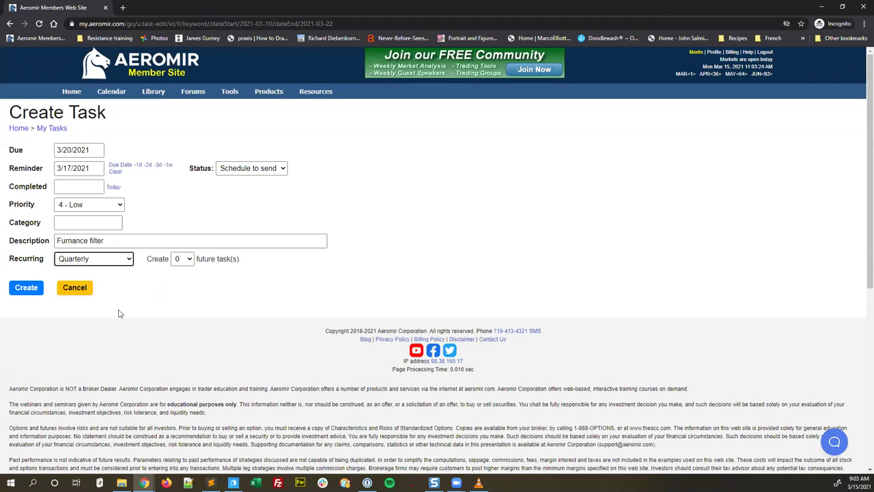
click(180, 259)
click(177, 297)
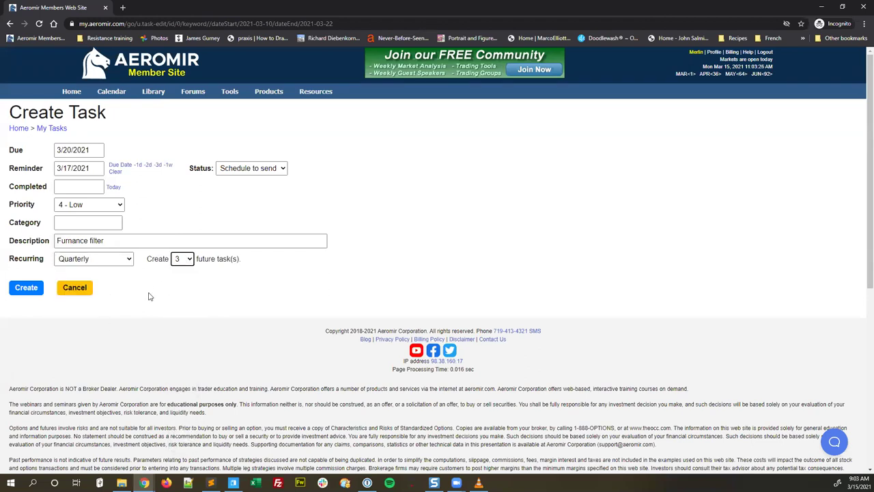
click(35, 288)
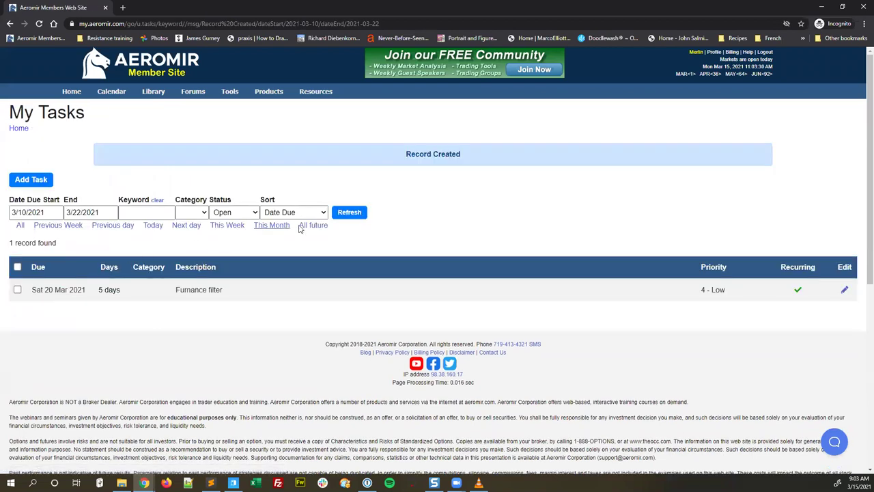
- List all future tasks and open all of them in the Task Bulk Editor
click(339, 212)
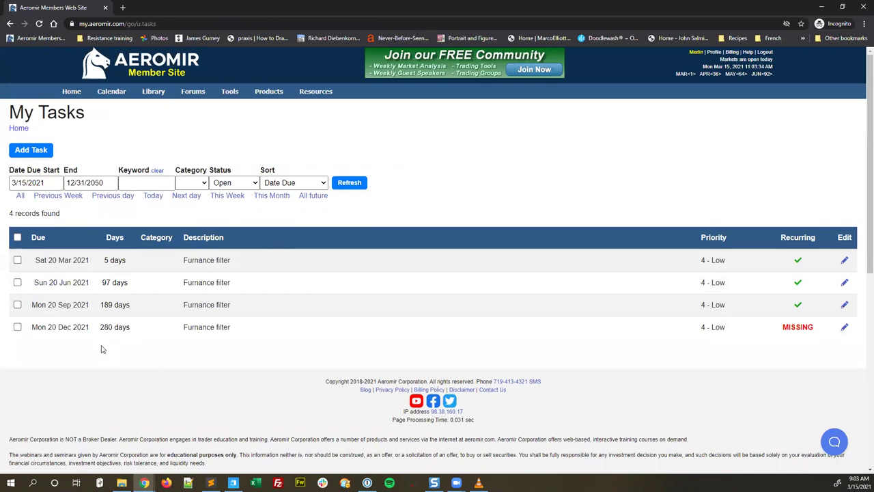
click(17, 237)
click(69, 232)
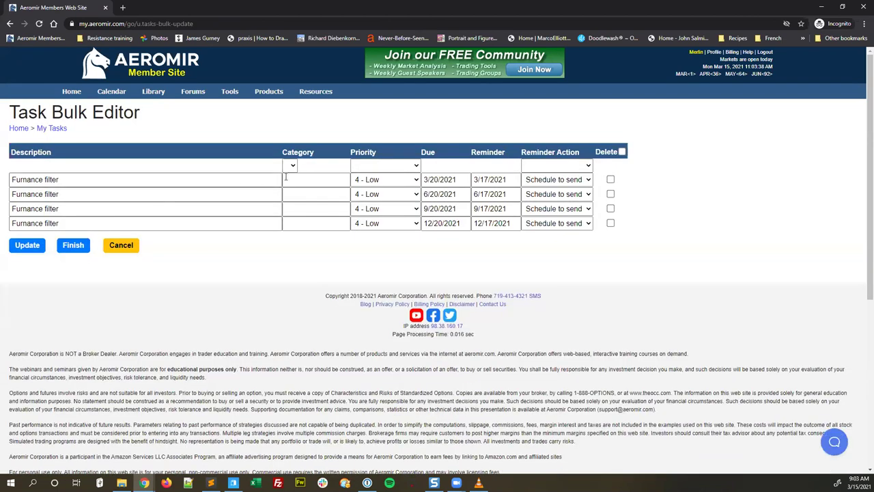
- Set the category of all four Furnance filter tasks to Home and finish the bulk edit
click(296, 178)
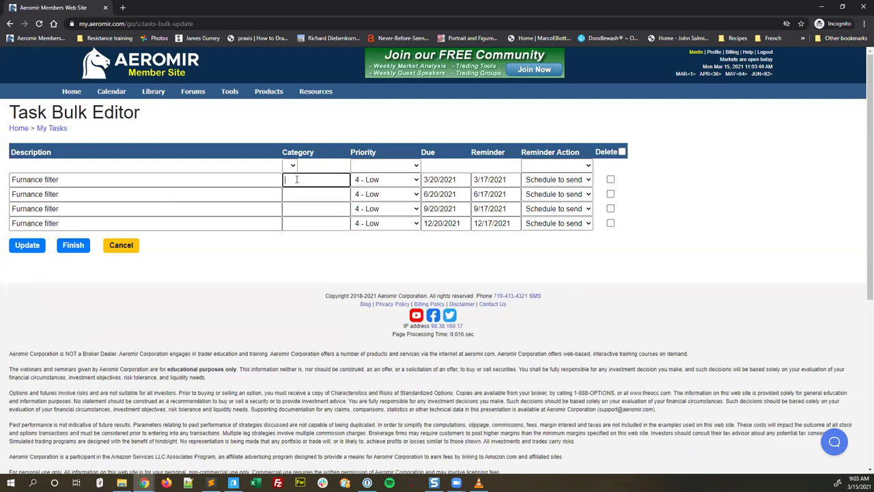
text(Home)
key(Tab)
text(Home)
key(Tab)
text(Home)
key(Tab)
text(Home)
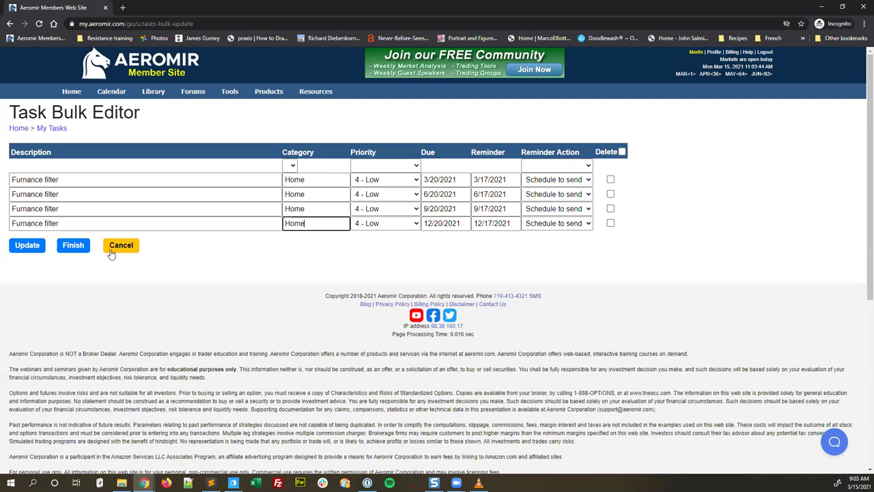
click(73, 245)
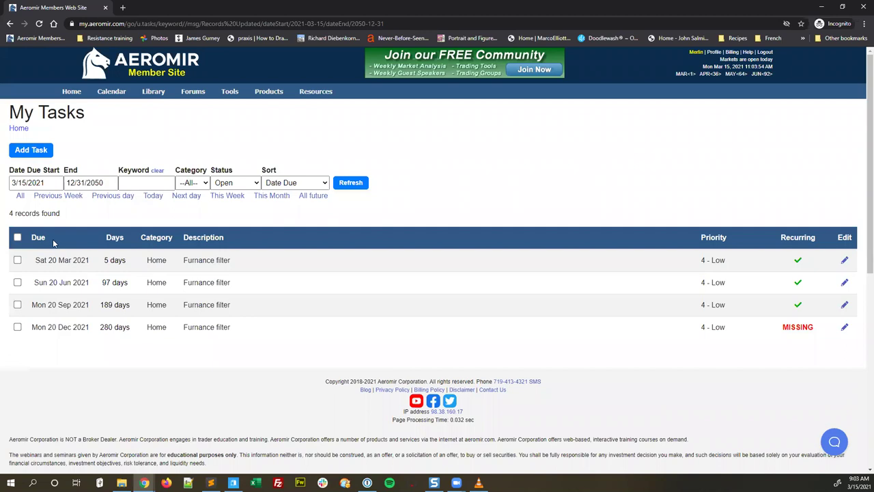
- Review the next-task notice on the Member Home page, return to My Tasks and examine the recurring status of the last task
click(144, 73)
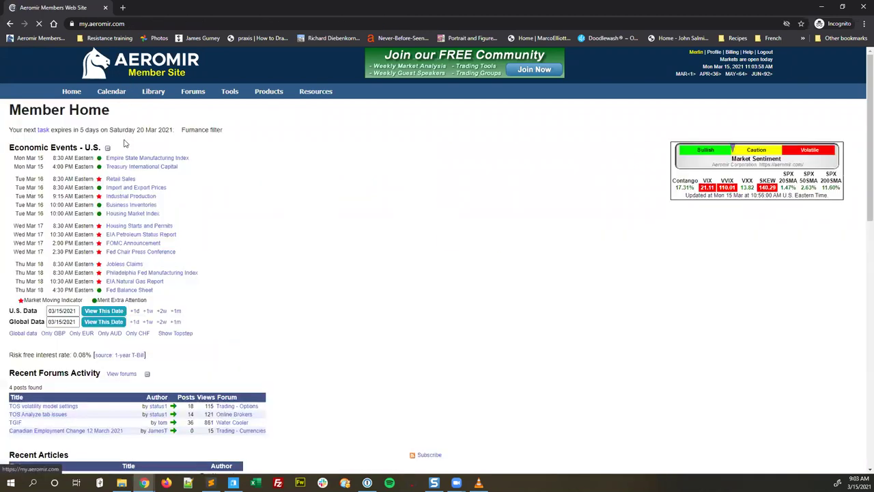
drag(8, 129, 109, 130)
drag(181, 130, 252, 134)
click(253, 134)
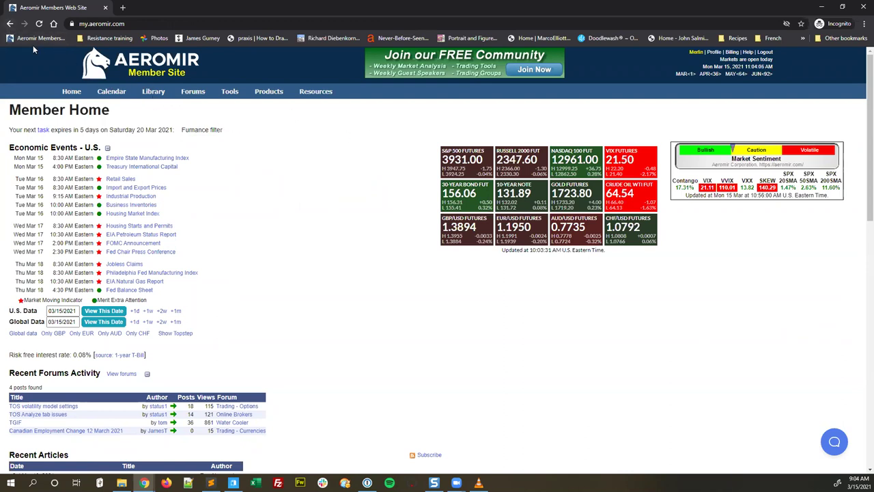
click(10, 24)
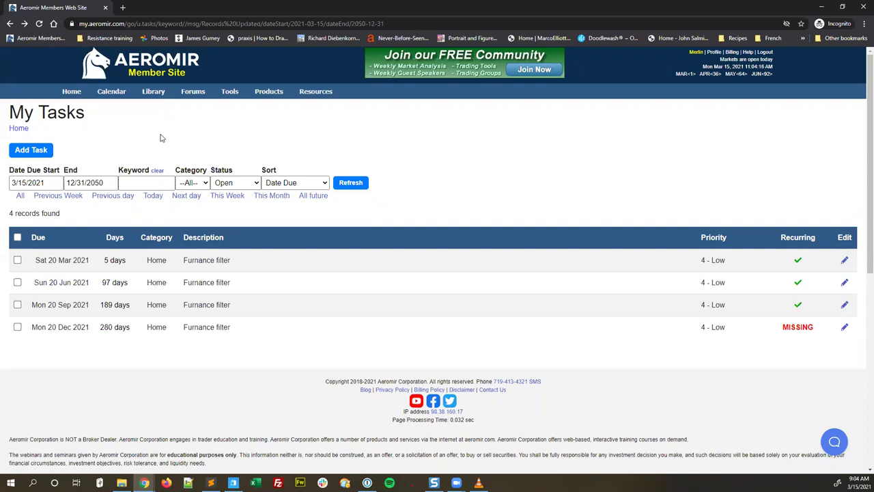
mouse_move(779, 332)
mouse_down()
mouse_move(825, 331)
mouse_move(783, 328)
mouse_up()
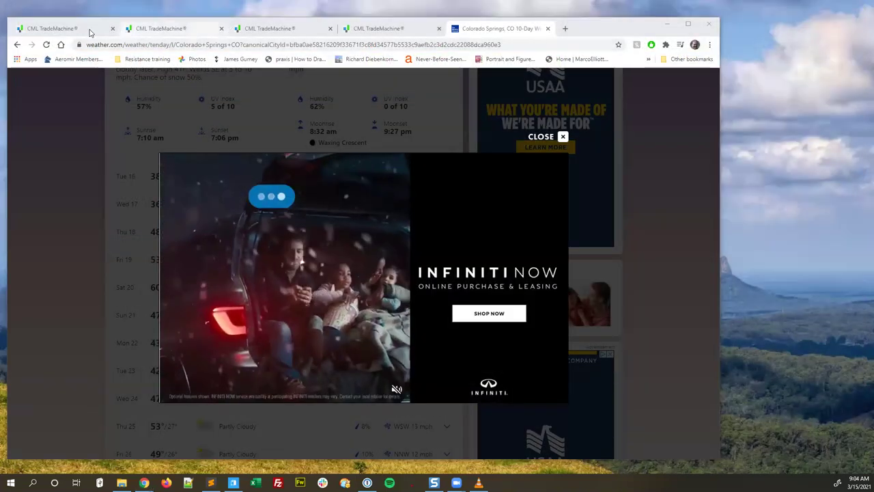
- Switch to the first CML TradeMachine page and load the TradeMachine Pro site from there
click(69, 29)
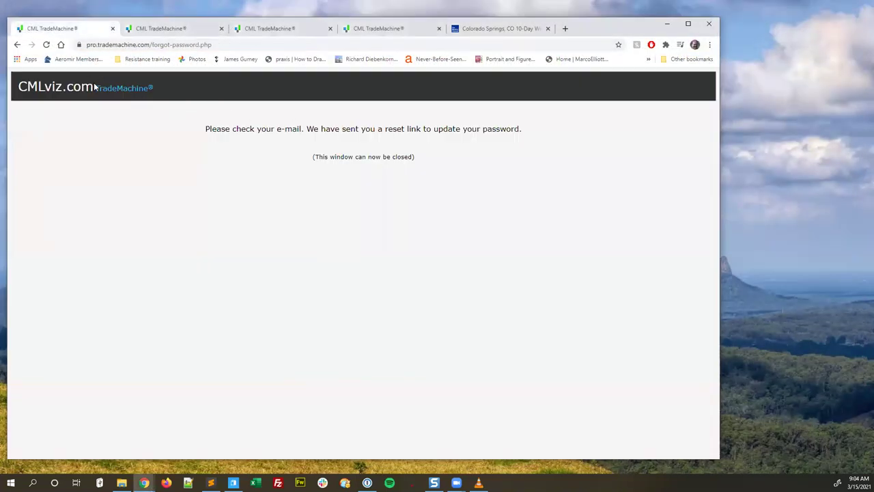
click(127, 45)
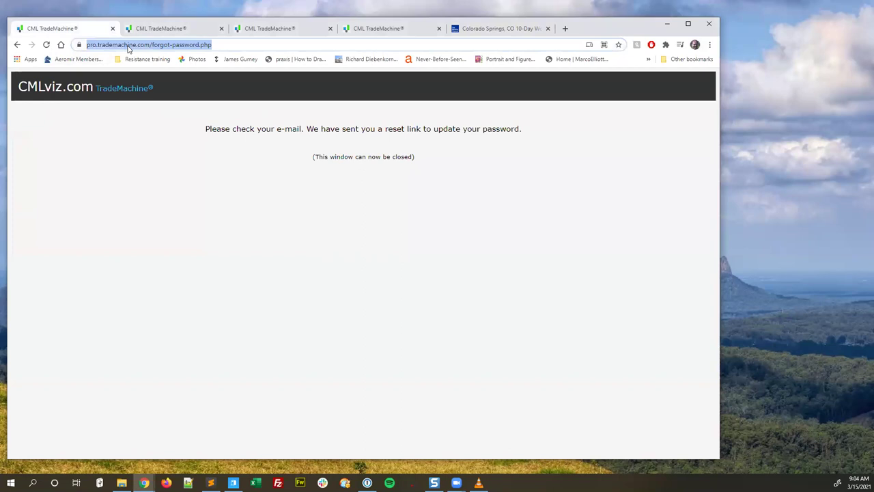
text(tm.)
key(Return)
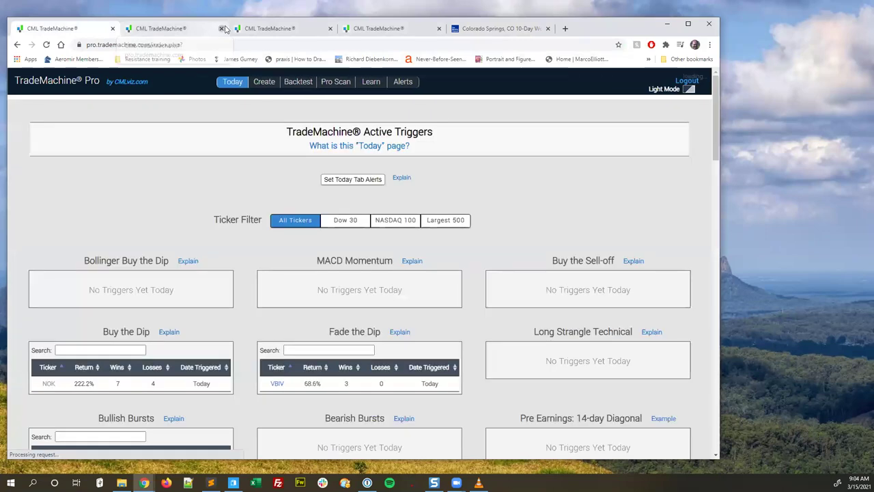
- Close the other TradeMachine pages and the weather page, then maximize the browser window
click(220, 29)
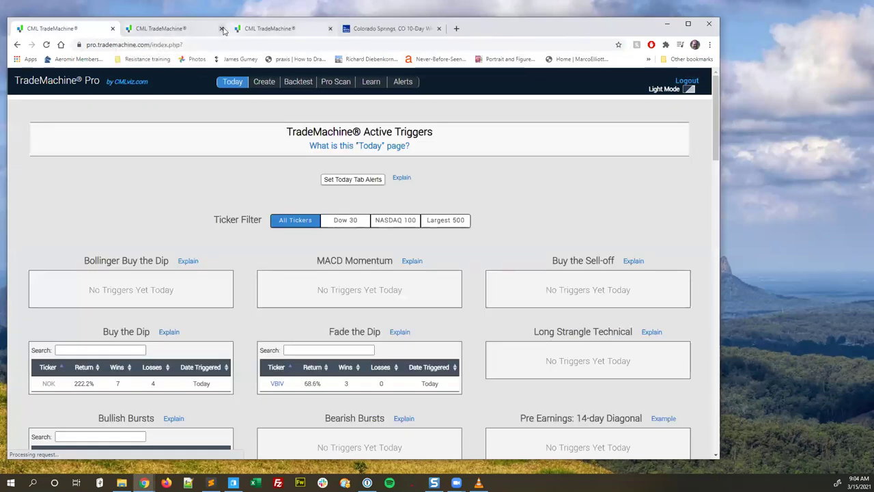
click(221, 28)
click(221, 29)
click(221, 29)
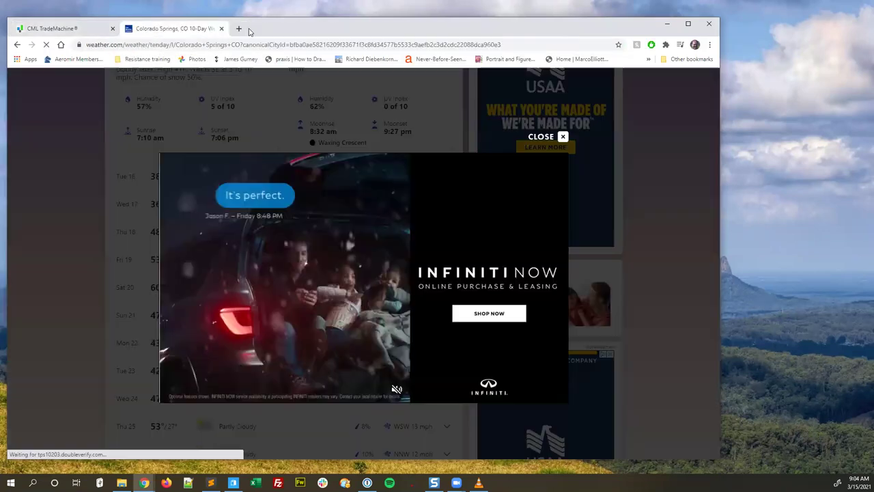
click(222, 28)
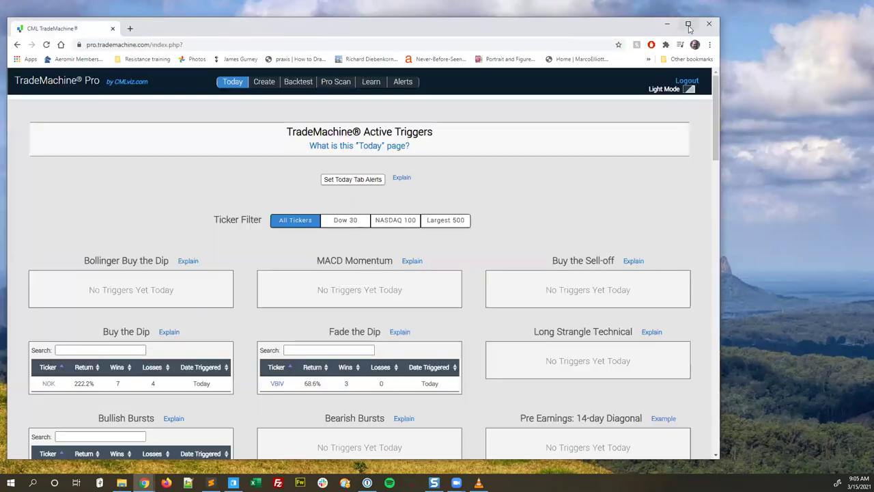
click(689, 25)
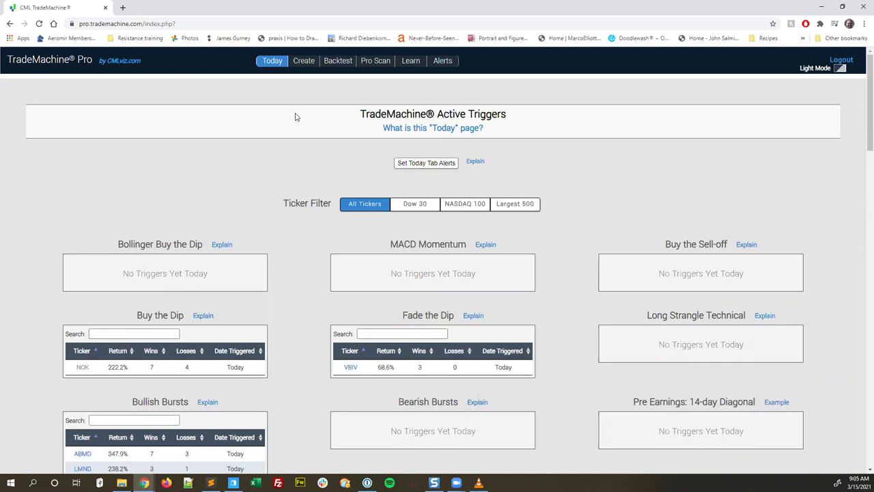
- Examine the active triggers and notable technical breakouts on TradeMachine's Today page
scroll(295, 117, down, 3)
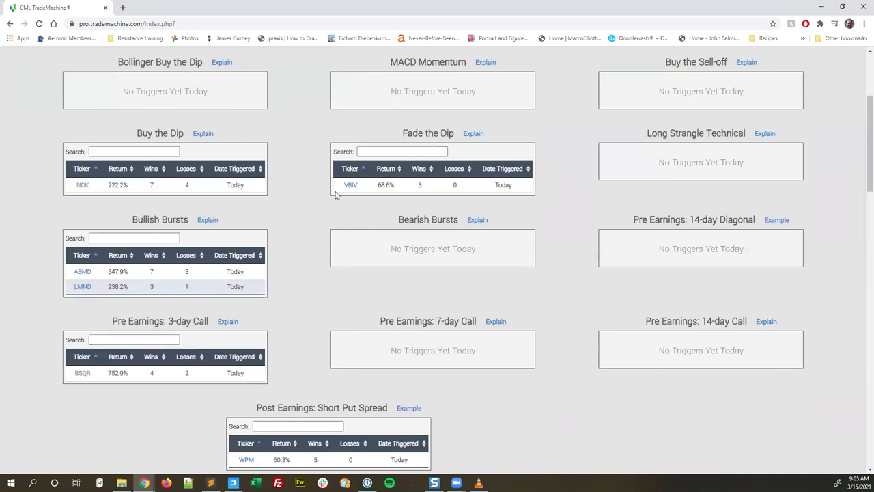
scroll(334, 195, down, 5)
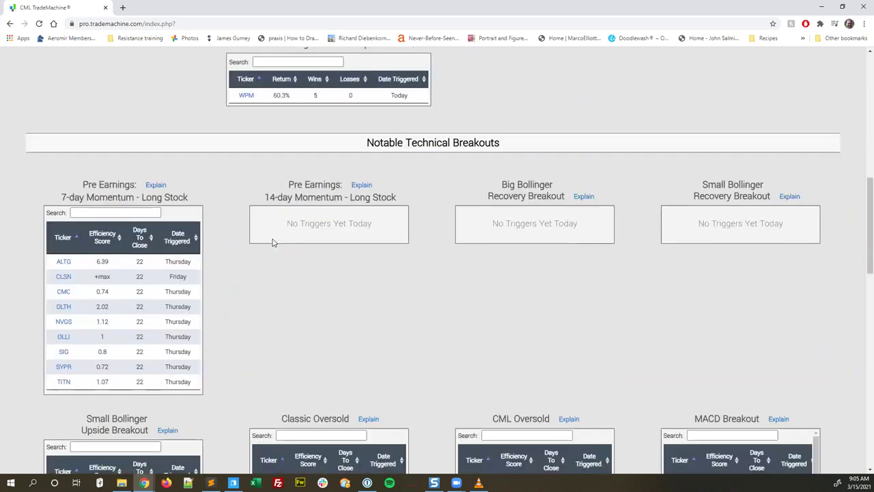
scroll(198, 259, down, 5)
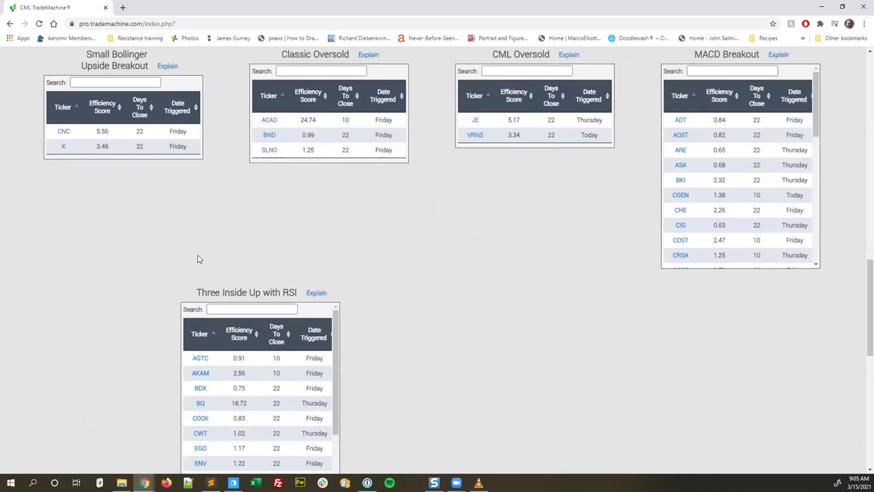
scroll(198, 259, up, 10)
scroll(198, 259, up, 4)
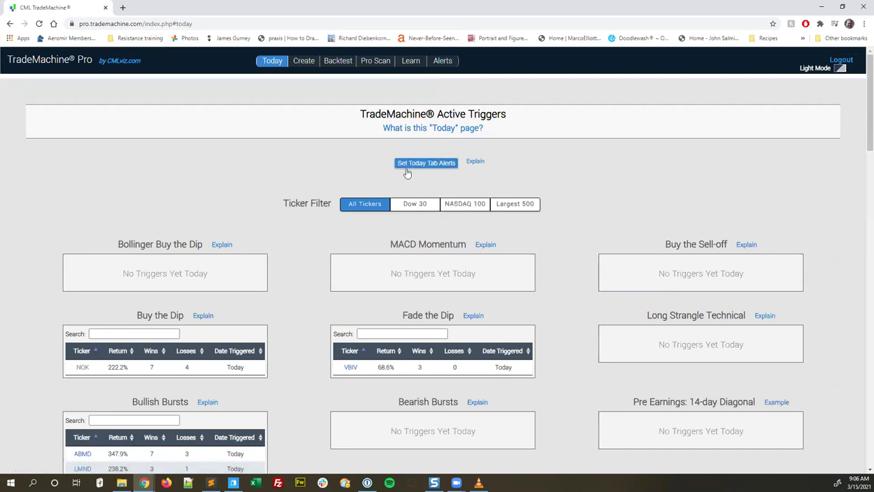
scroll(408, 173, down, 3)
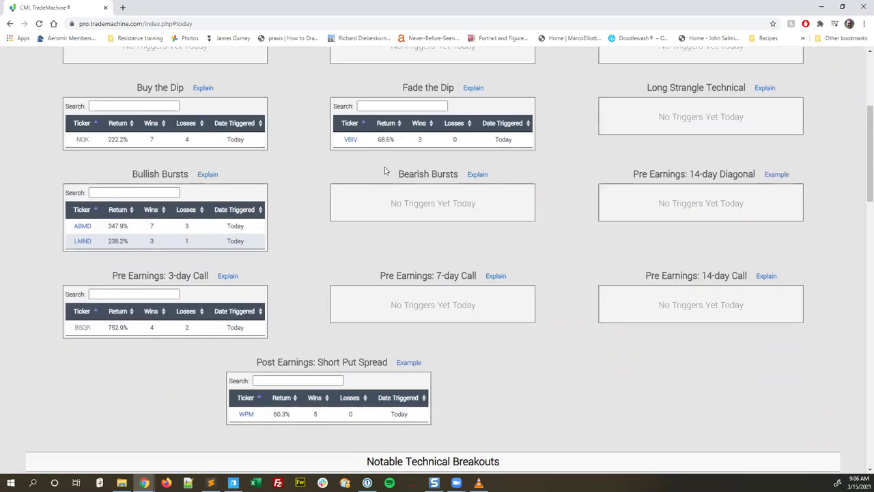
scroll(368, 171, down, 1)
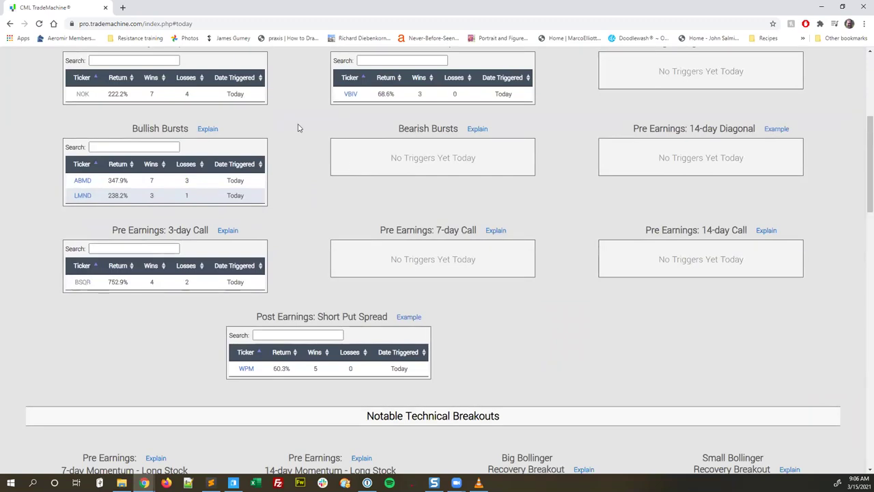
- Open the backtest for the triggered ticker NOK and examine the 40 delta call result's performance figures and trades list
click(83, 95)
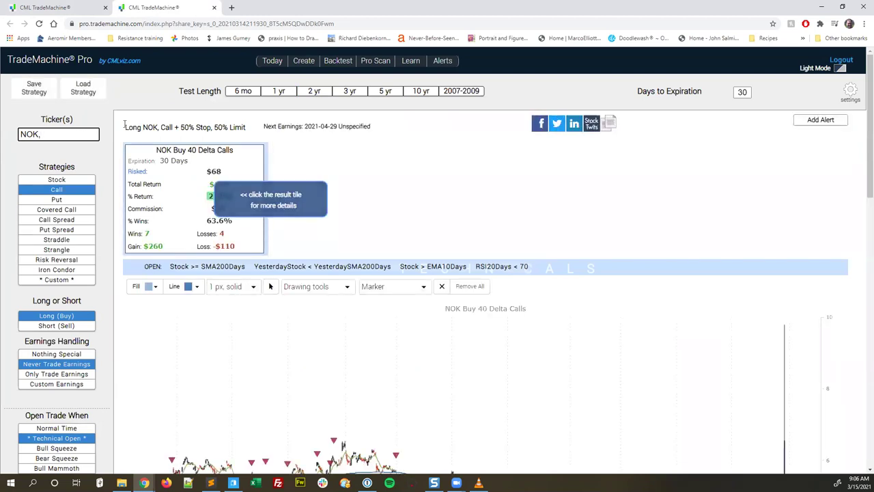
click(188, 196)
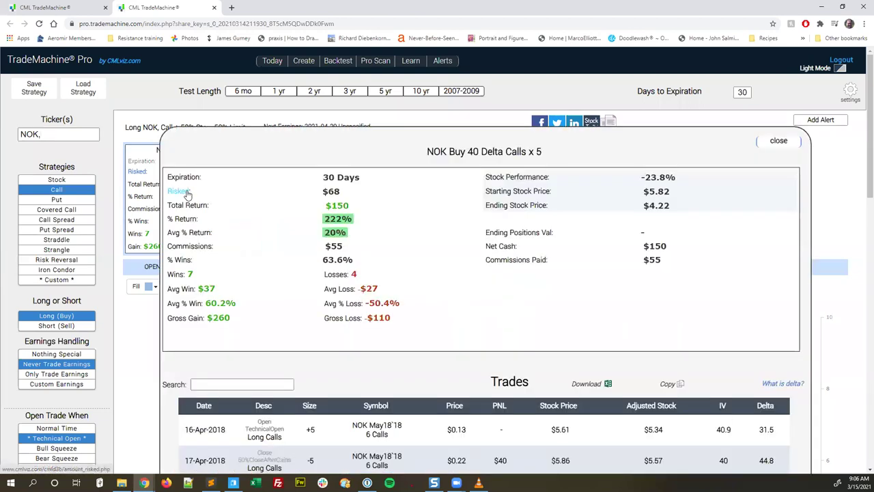
click(283, 143)
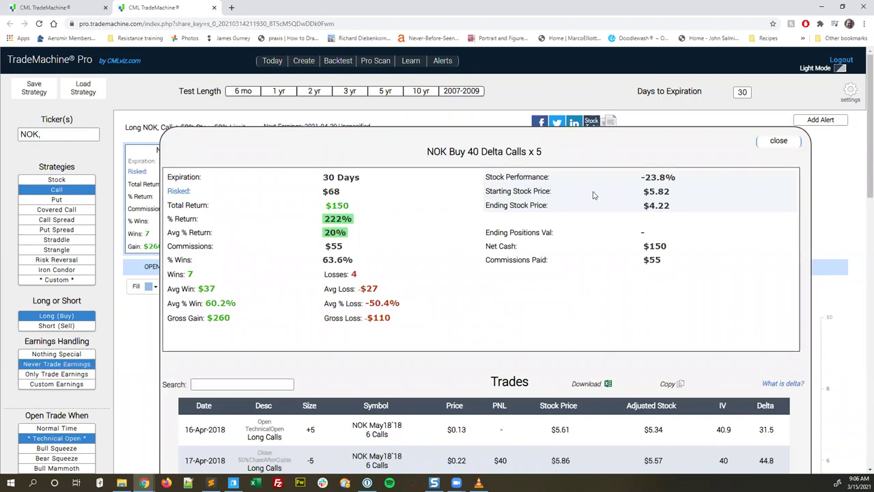
drag(644, 192, 658, 206)
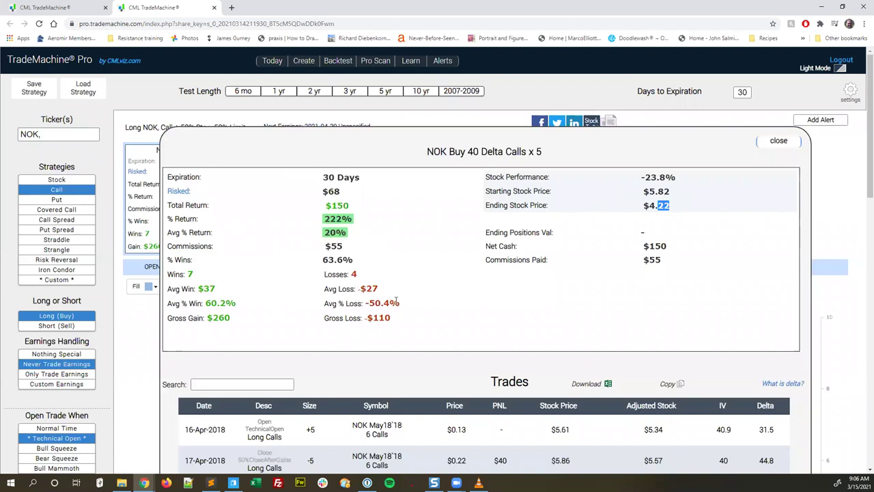
scroll(341, 274, down, 4)
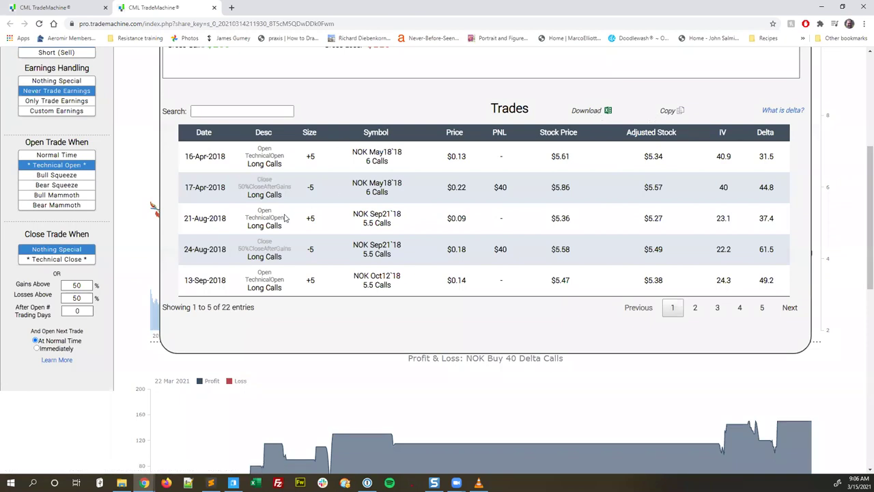
scroll(368, 239, up, 4)
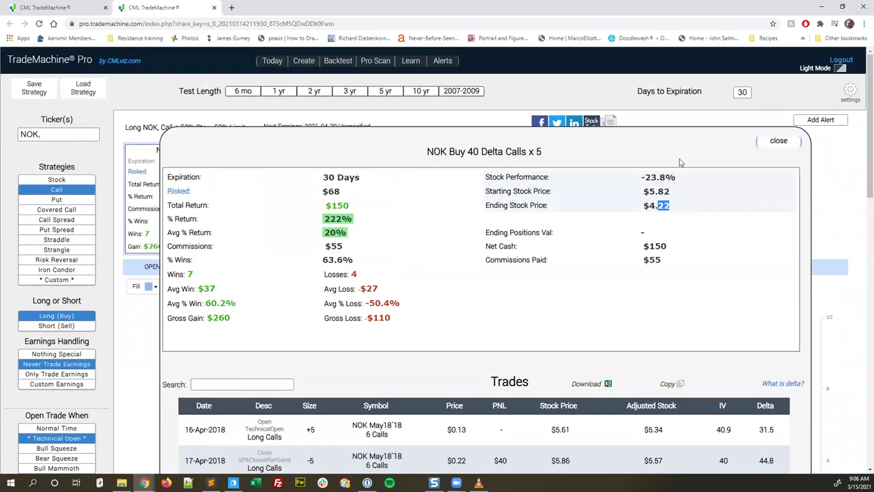
click(777, 143)
- Save the backtest settings with Use My Own Deltas enabled, then rerun the backtest for NOK alone and review the delta results and chart
double_click(42, 133)
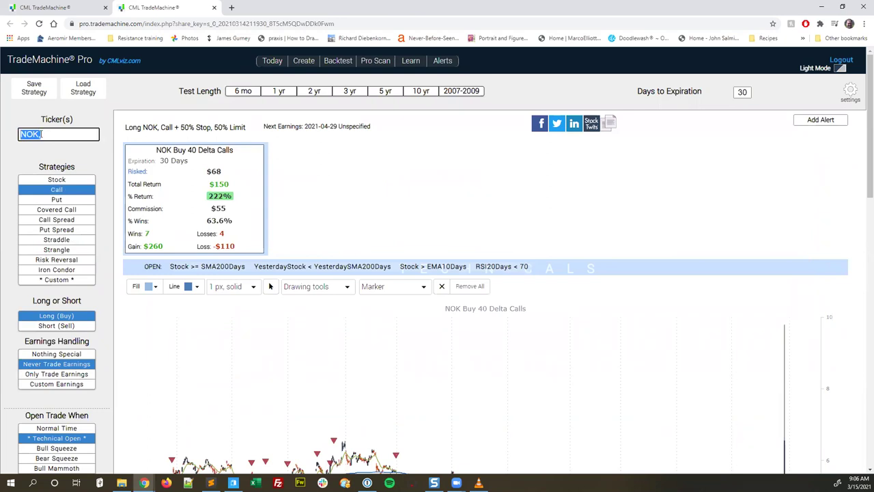
click(851, 94)
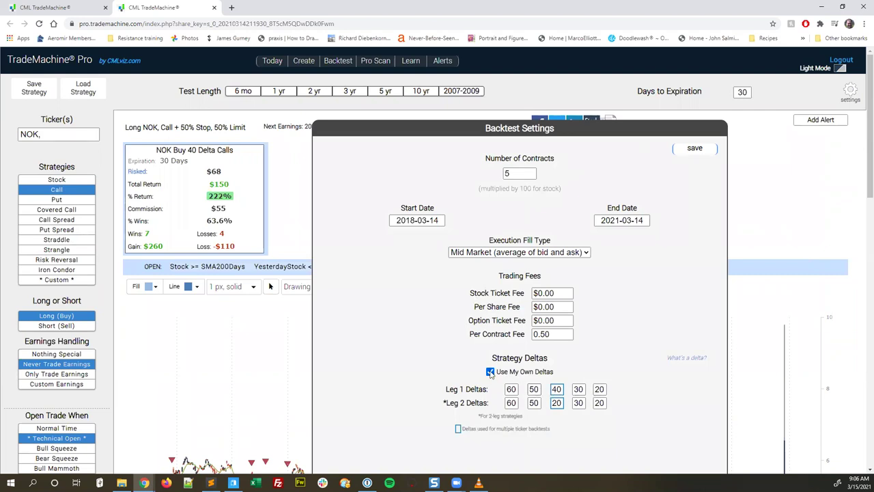
click(713, 153)
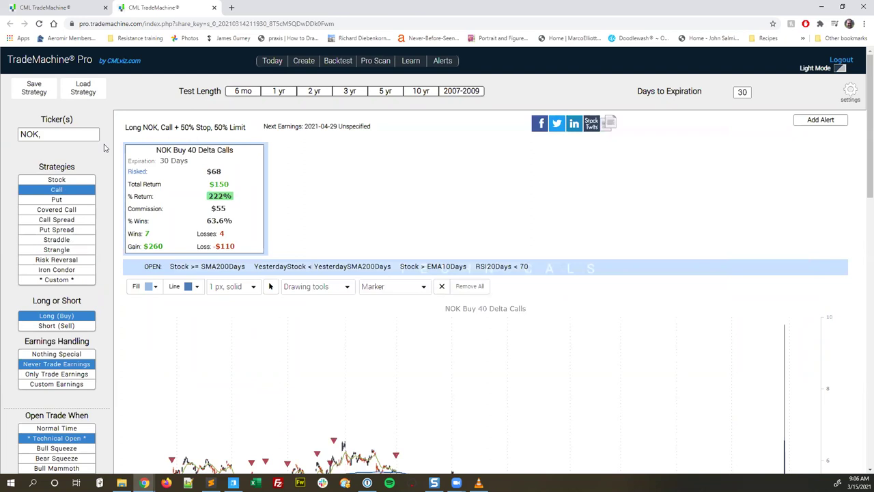
click(57, 134)
click(67, 135)
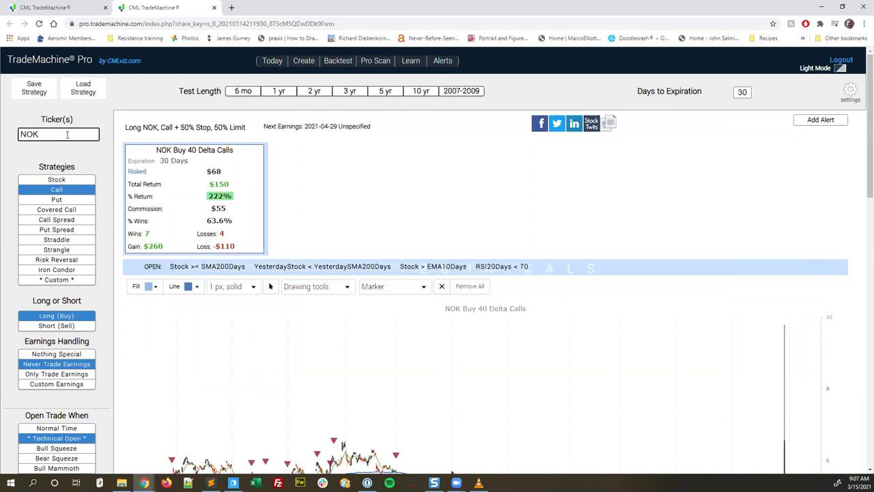
key(Return)
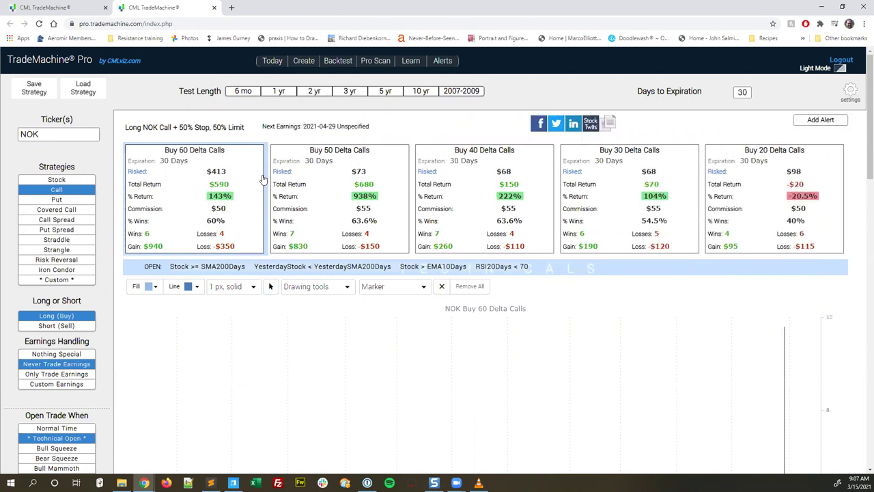
scroll(229, 185, down, 2)
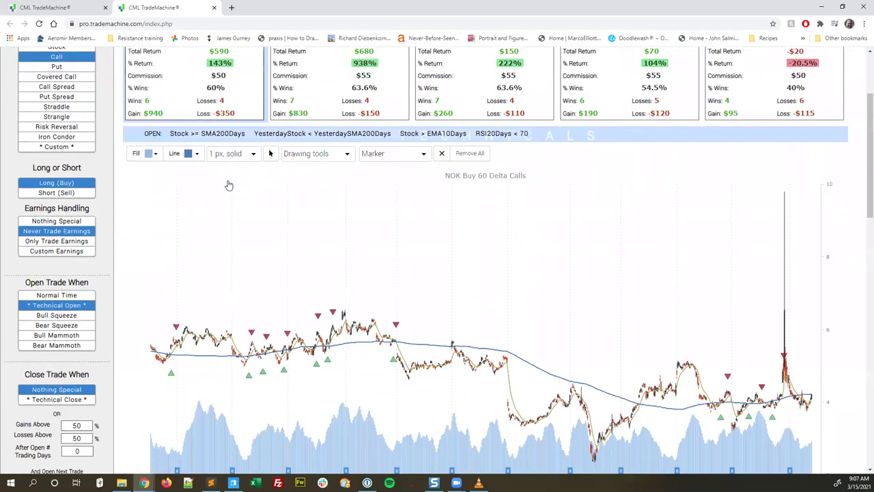
scroll(229, 185, down, 1)
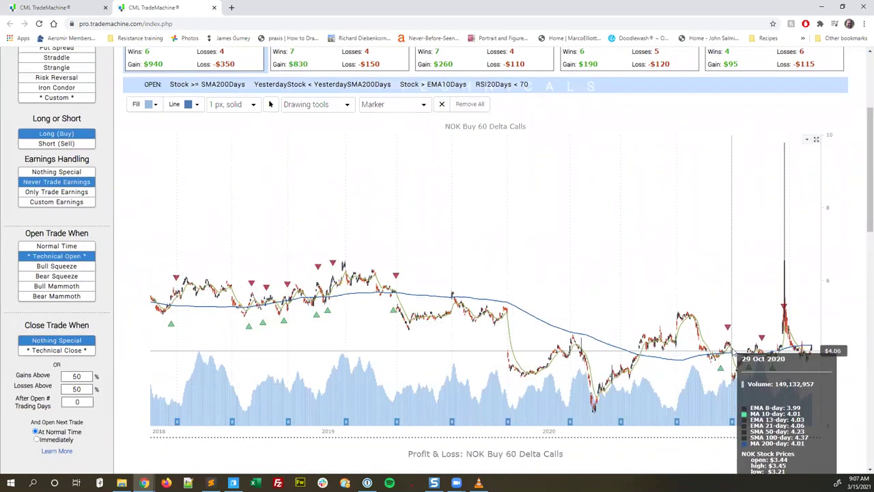
scroll(492, 273, up, 3)
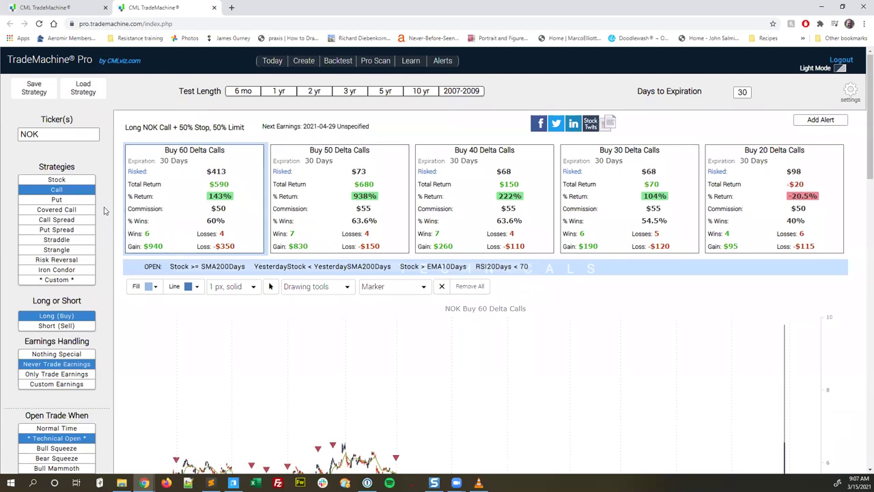
- Start a new custom strategy and name it BWB
scroll(105, 203, down, 2)
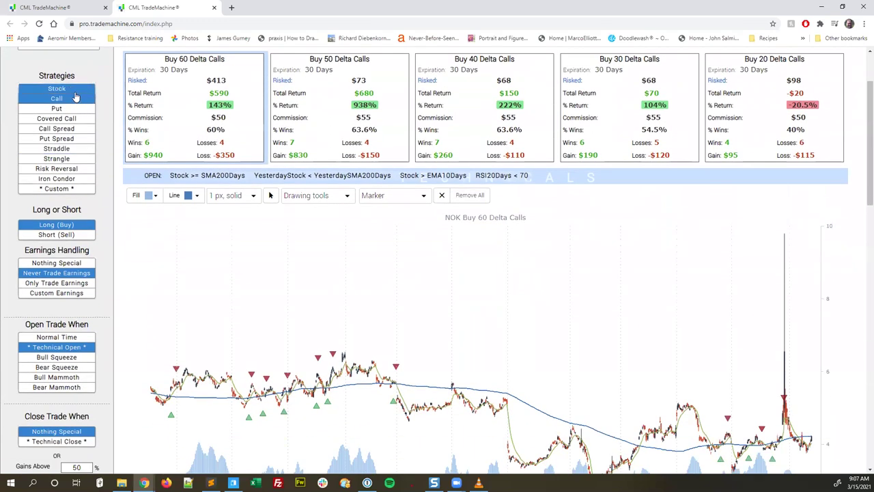
click(62, 189)
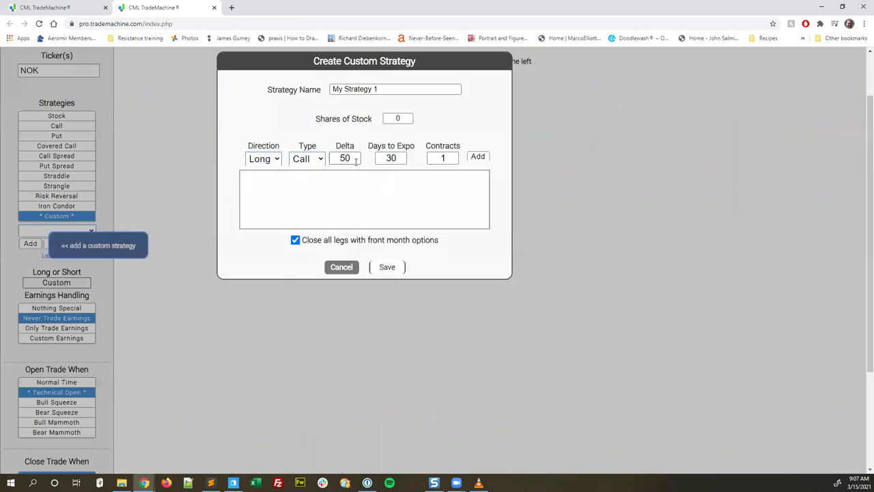
click(393, 88)
text(BWB)
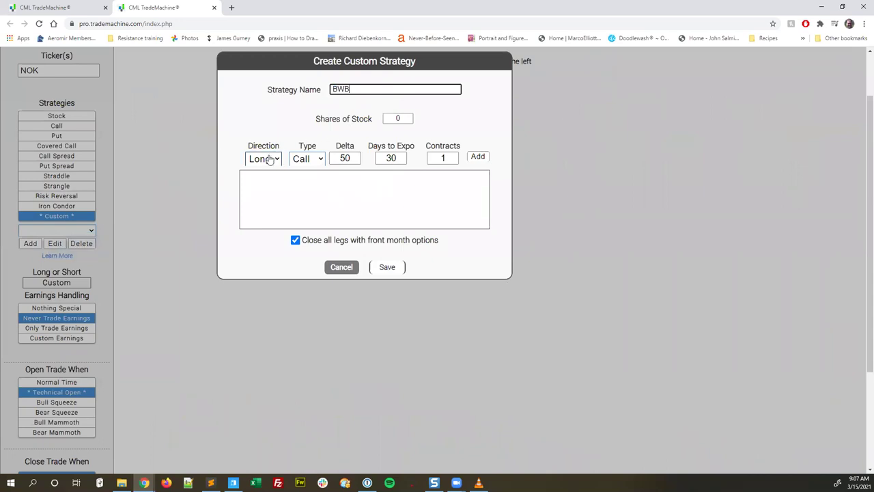
- Add a long put leg to the BWB strategy with 40 delta, 30 days to expiration and 5 contracts
click(267, 159)
click(305, 159)
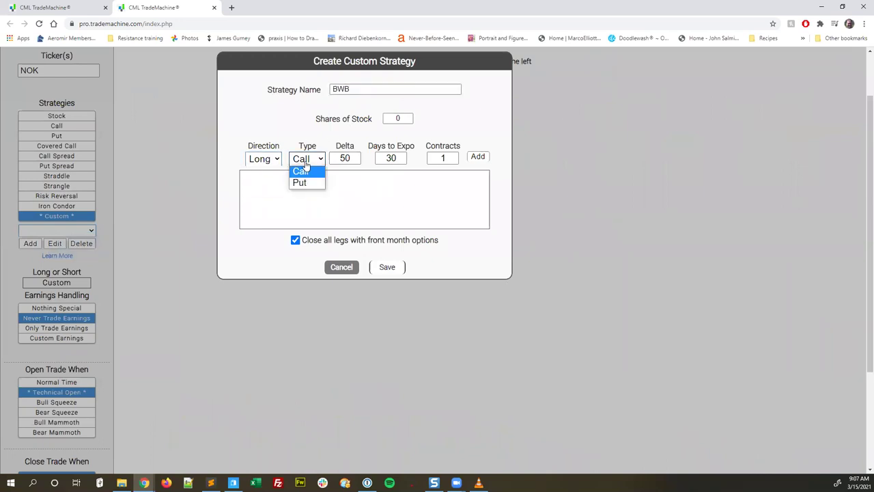
click(298, 182)
double_click(351, 158)
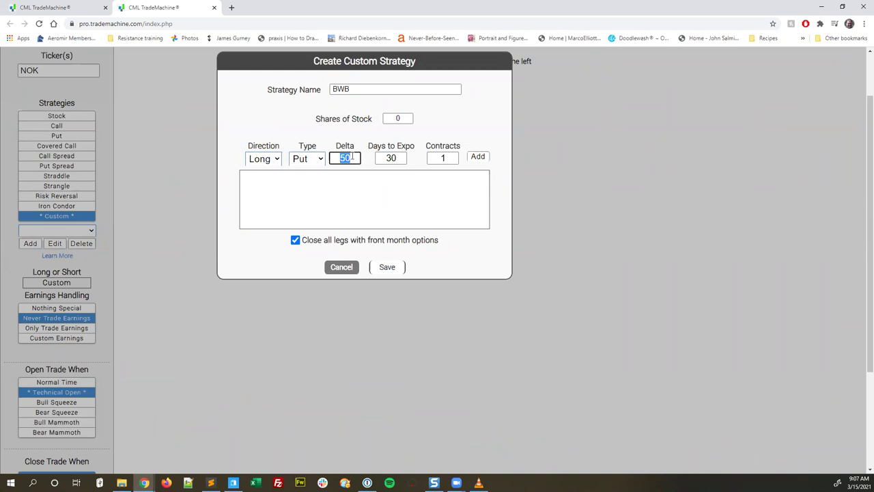
text(40)
key(Tab)
key(Tab)
text(5)
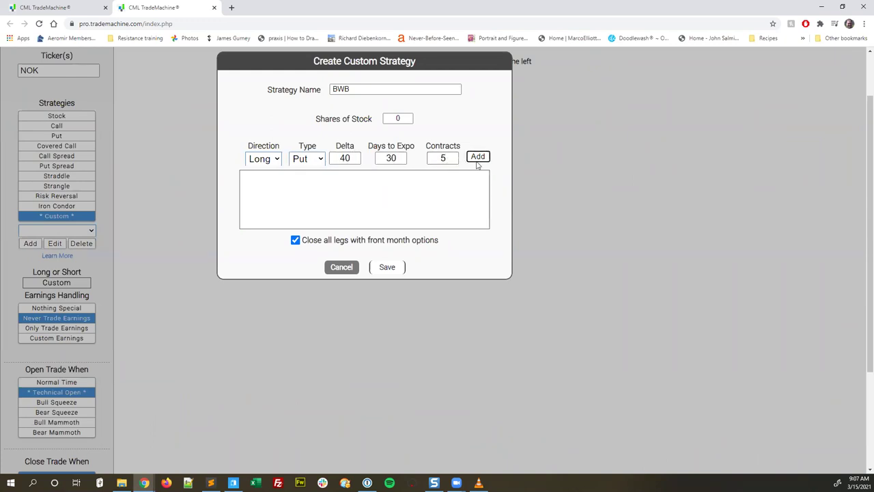
click(476, 157)
- Add a short put leg to the BWB strategy with 30 delta, 30 days to expiration and 10 contracts
click(270, 159)
click(261, 182)
double_click(354, 158)
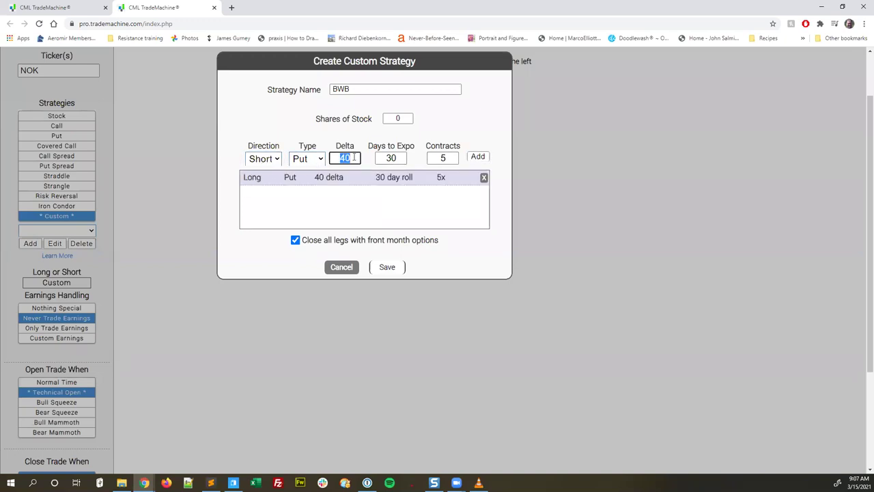
text(3)
key(Tab)
key(Tab)
text(10)
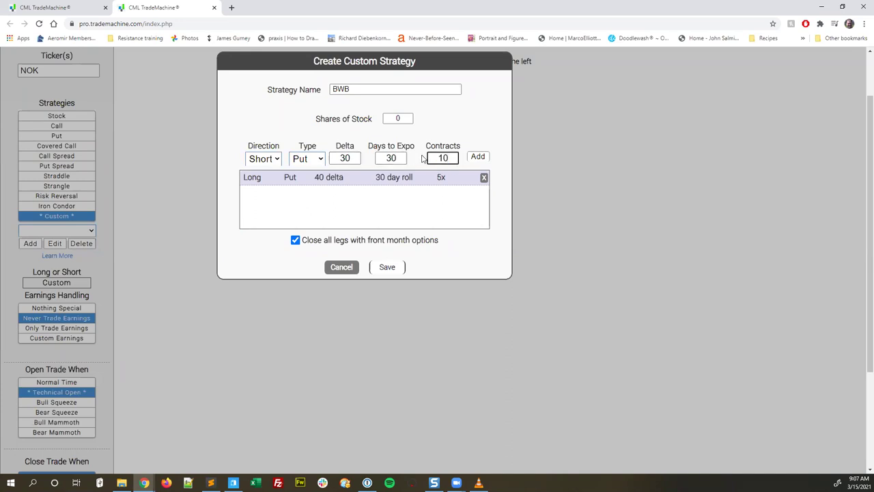
click(473, 156)
- Add a long put leg with 15 delta, 30 days to expiration and 5 contracts, and save the BWB strategy
click(265, 159)
click(273, 171)
double_click(348, 157)
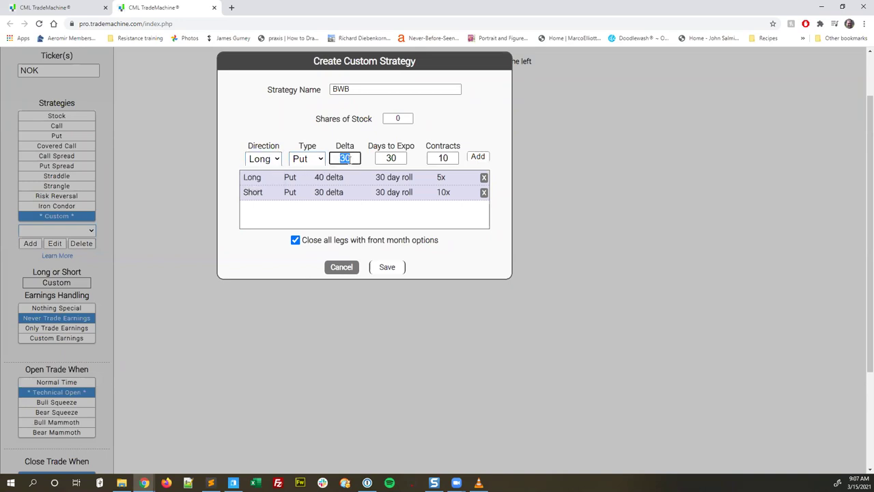
text(15)
double_click(443, 158)
text(5)
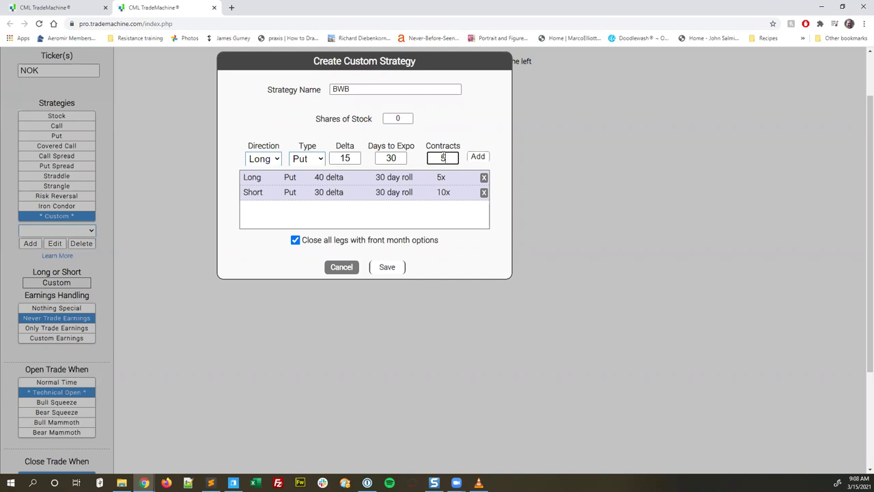
click(478, 156)
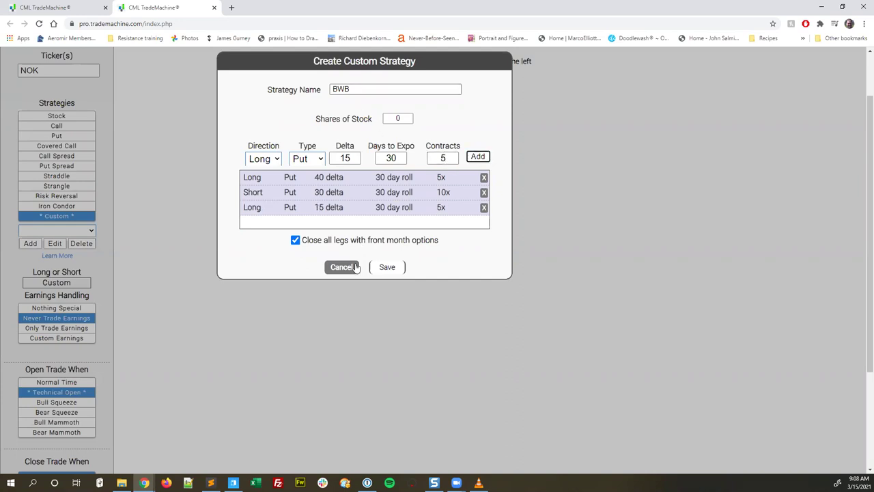
click(387, 267)
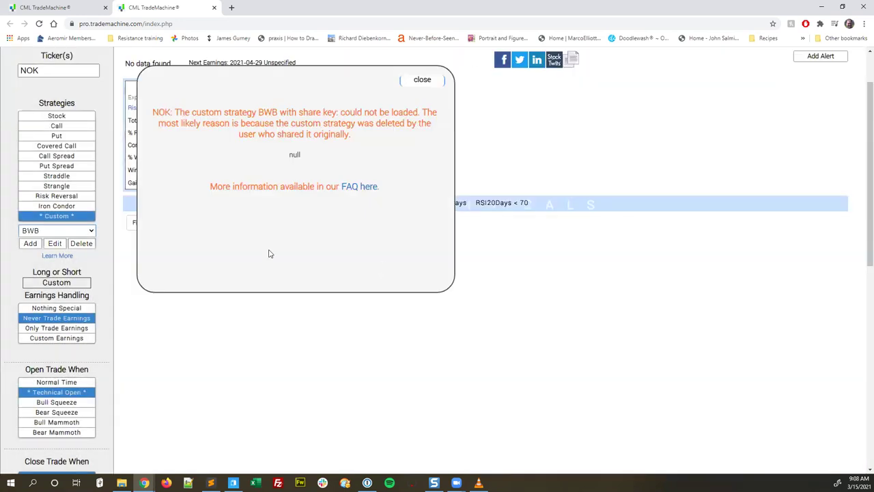
click(424, 81)
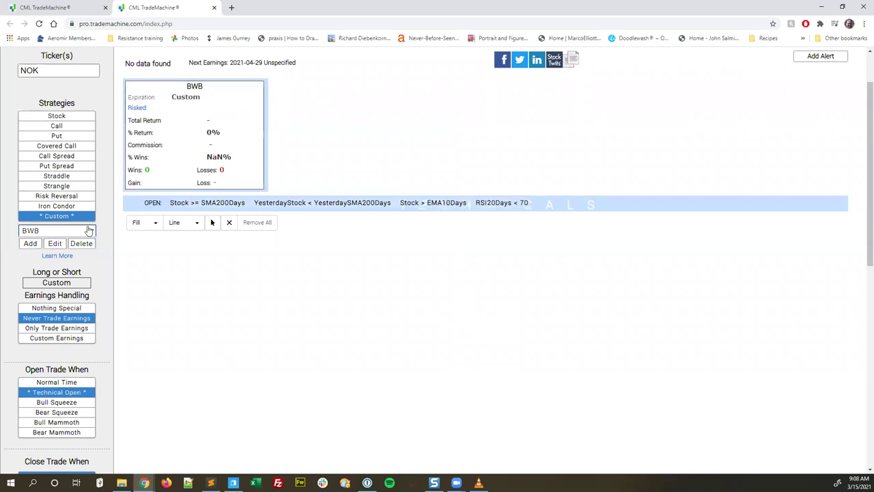
- Switch the NOK backtest to the Call Spread strategy and dismiss the notice about the spread's strikes
scroll(110, 170, up, 1)
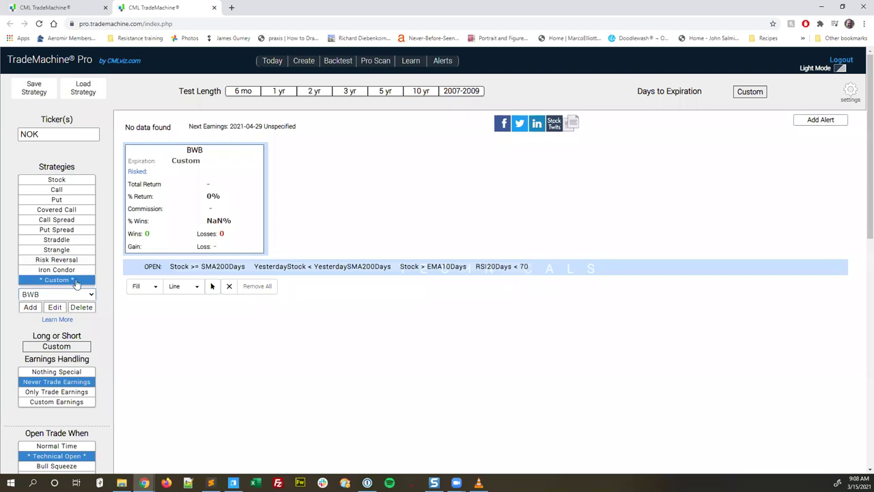
click(65, 220)
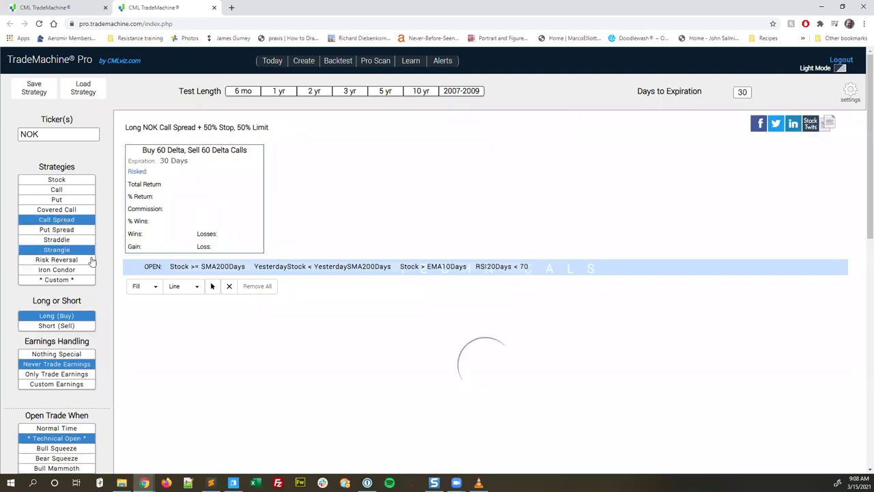
scroll(97, 261, down, 2)
scroll(335, 141, up, 2)
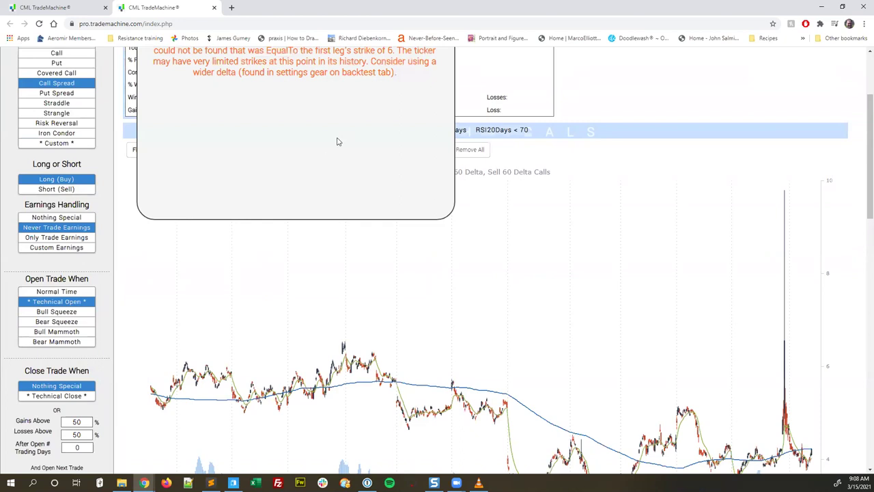
click(423, 147)
scroll(128, 243, down, 3)
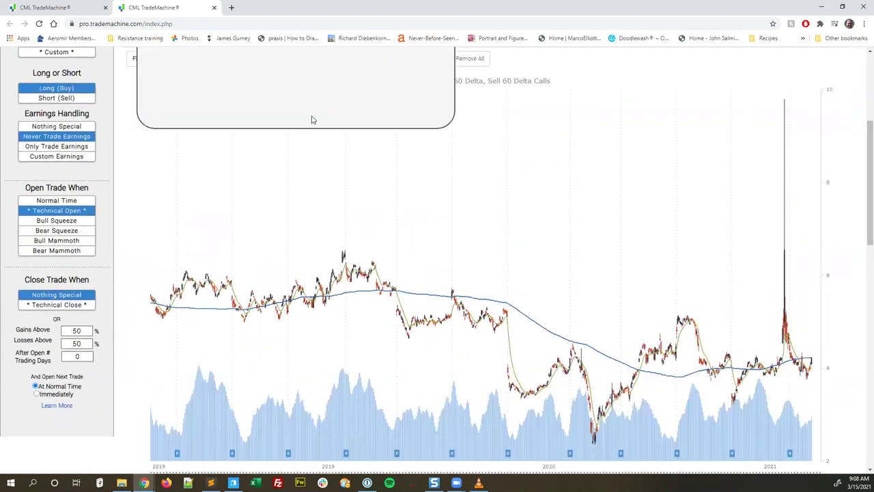
scroll(301, 183, up, 3)
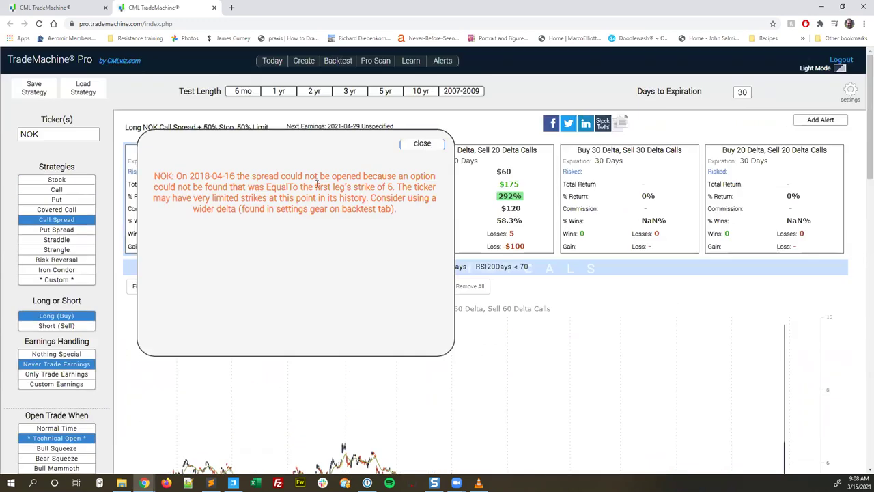
click(420, 144)
- Open the technical open trigger settings, review the moving average, crossing and technical indicator choices, and cancel
scroll(62, 268, down, 3)
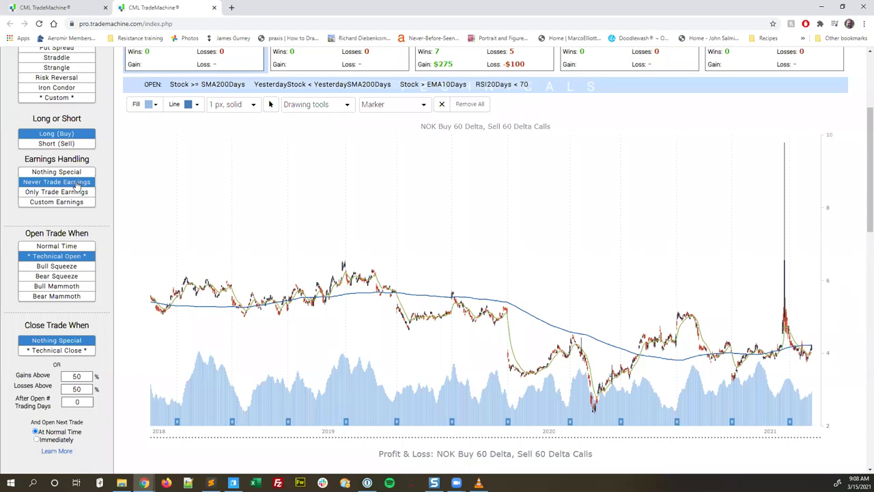
scroll(77, 184, down, 1)
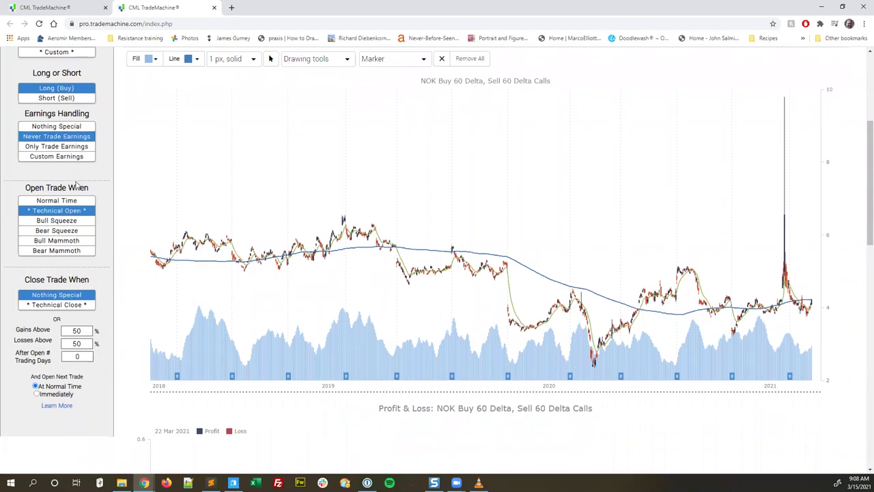
click(64, 214)
click(64, 214)
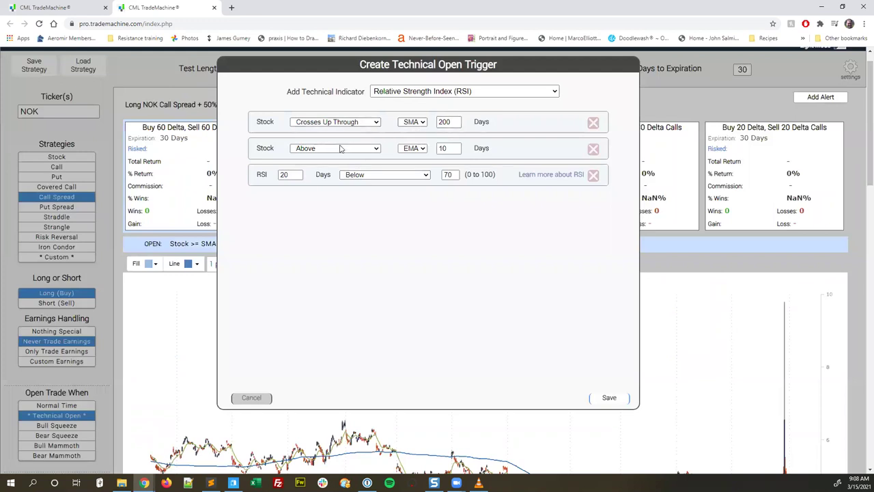
click(412, 123)
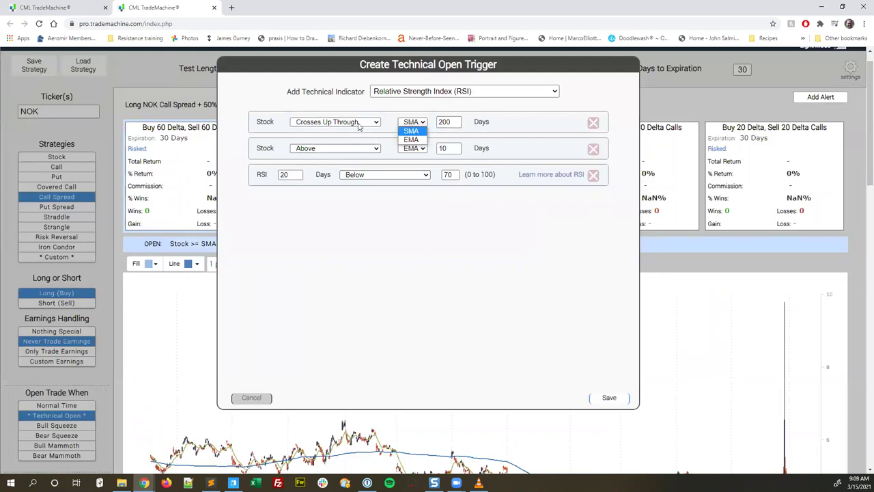
click(358, 123)
click(328, 217)
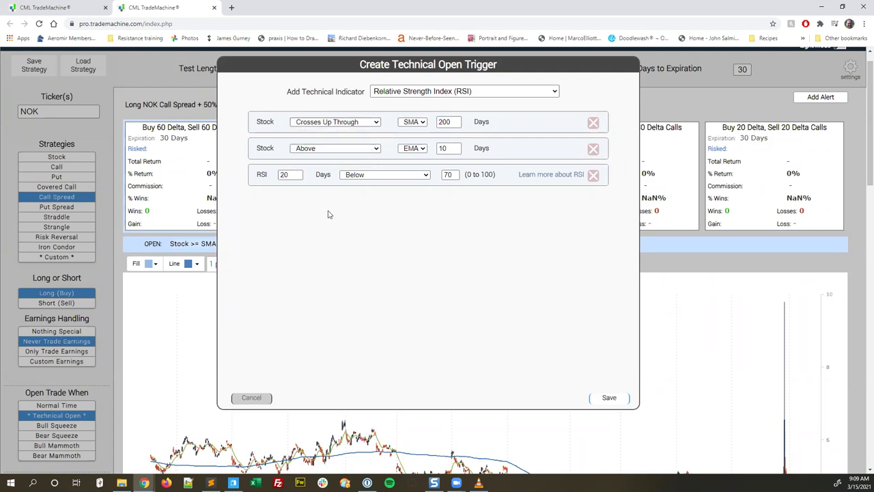
click(453, 94)
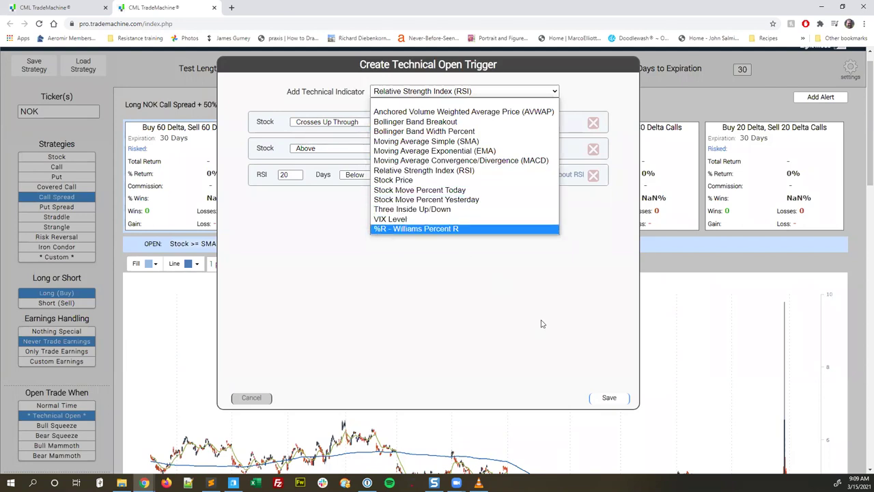
click(251, 397)
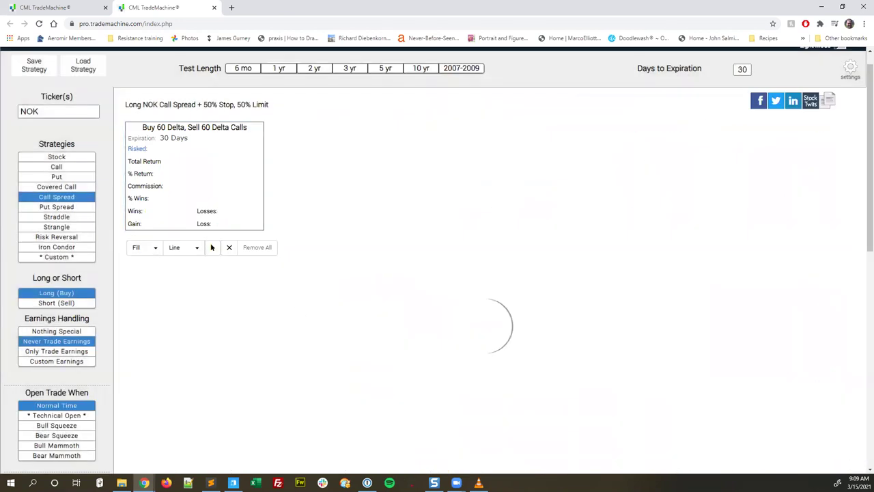
- Remove both the gains and losses percentage limits from the trade closing conditions
scroll(71, 345, down, 3)
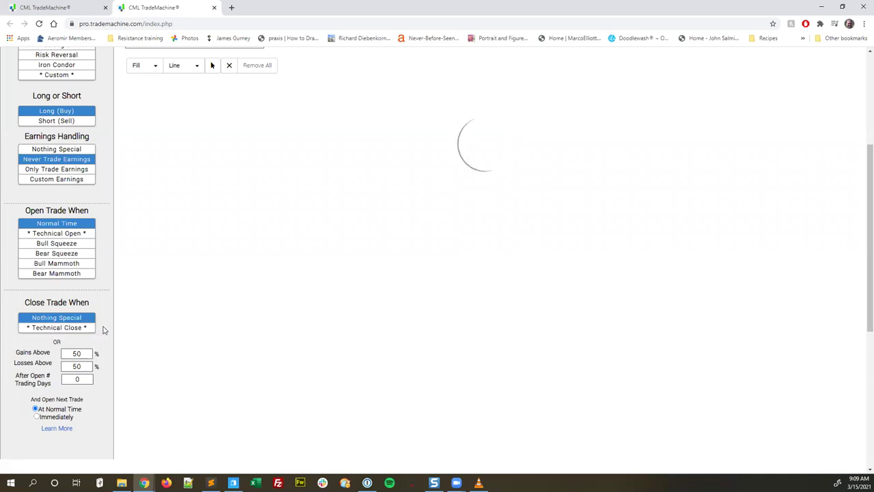
scroll(103, 330, down, 1)
double_click(80, 265)
key(BackSpace)
double_click(76, 273)
key(BackSpace)
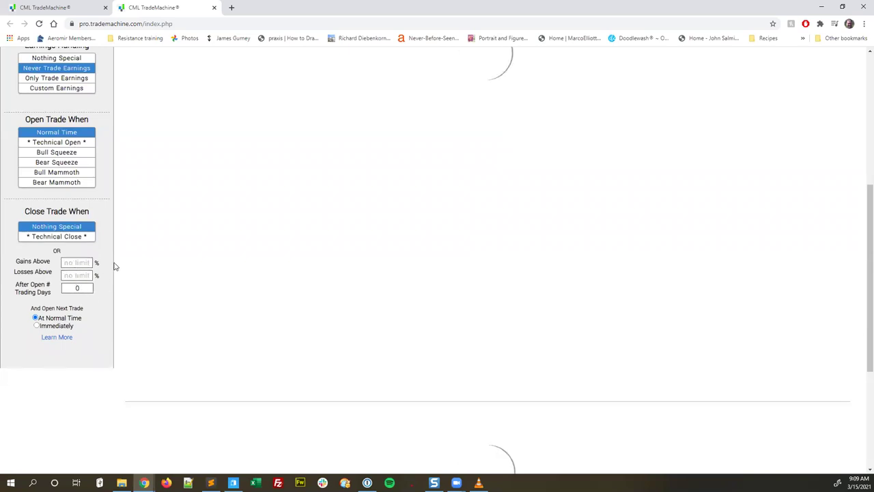
- Change the ticker entry to "NOK," and set the days to expiration to 14
scroll(108, 257, up, 3)
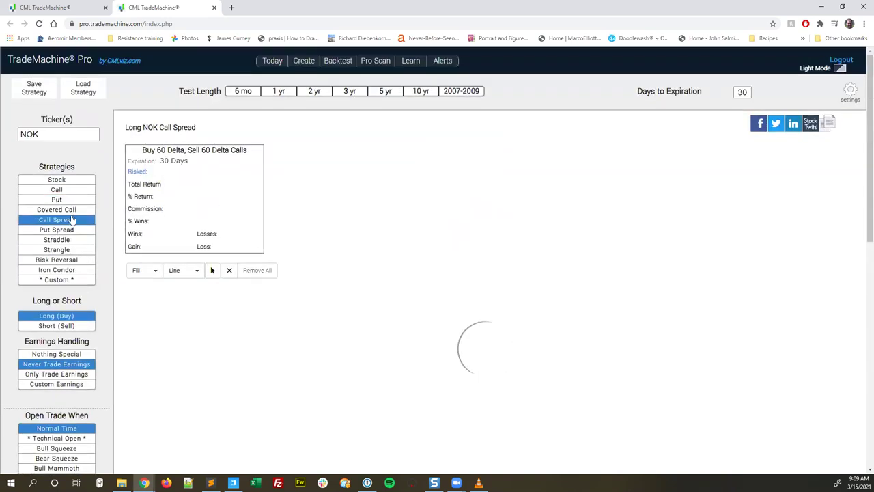
click(77, 136)
click(77, 136)
text(,)
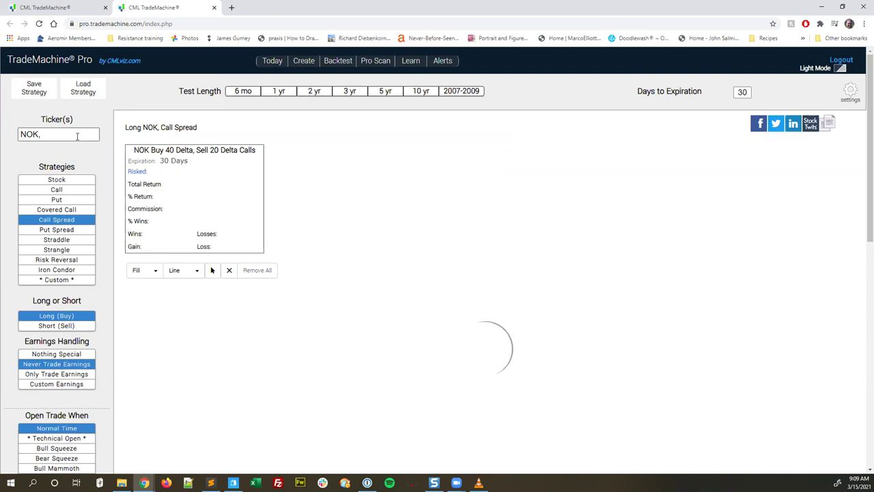
click(743, 91)
text(14)
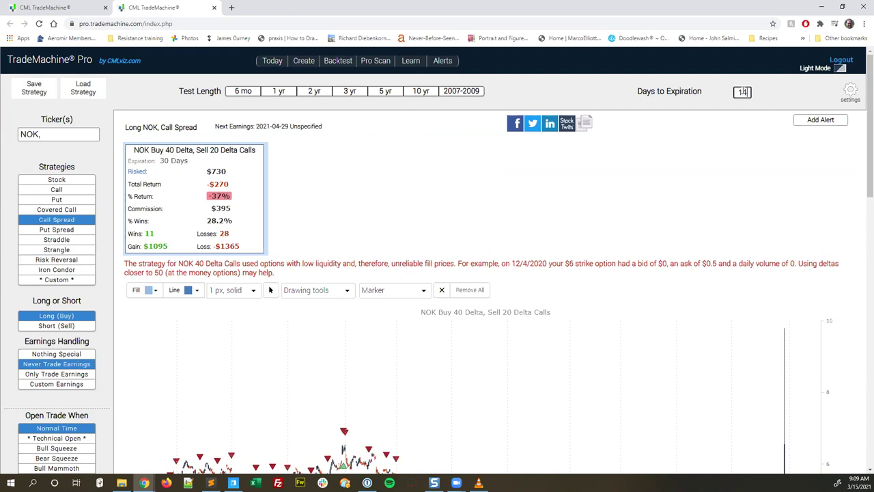
key(Return)
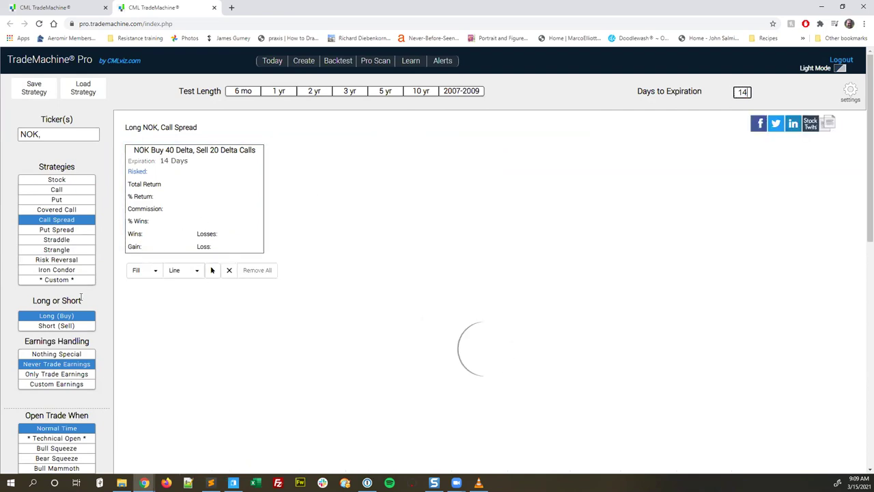
- Set the NOK call spread backtest to open trades on a Bull Squeeze
scroll(58, 301, down, 3)
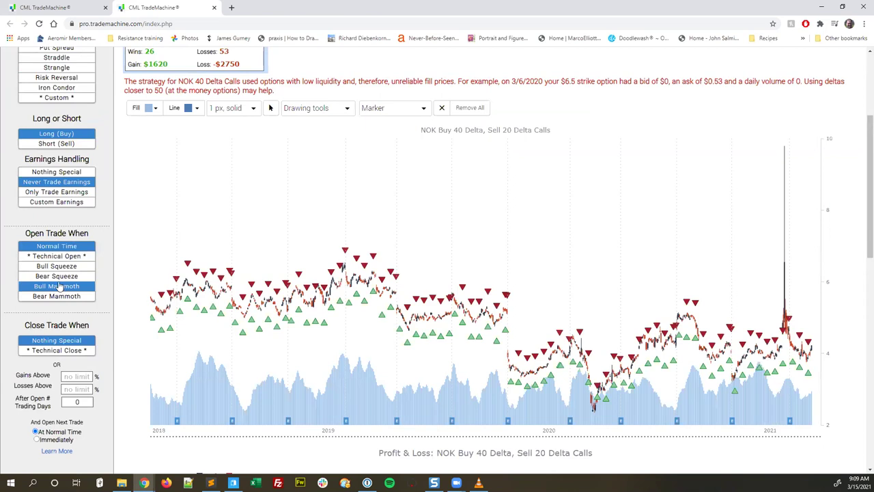
click(75, 267)
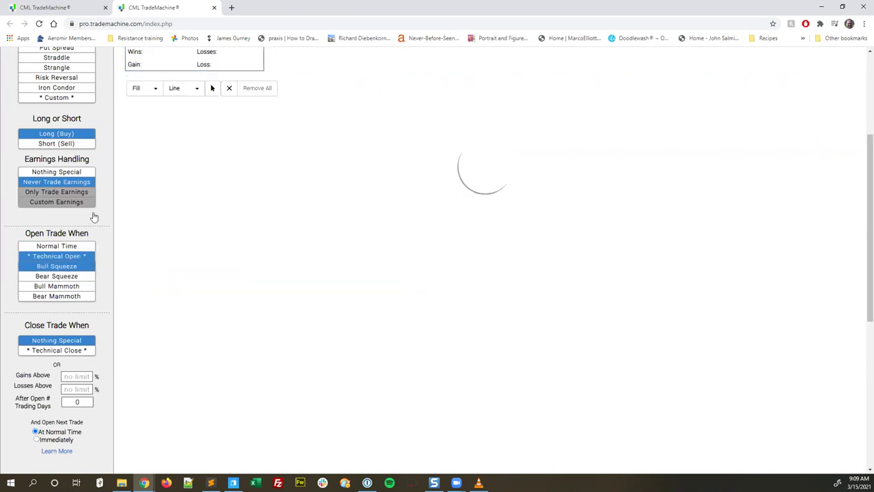
scroll(91, 236, up, 2)
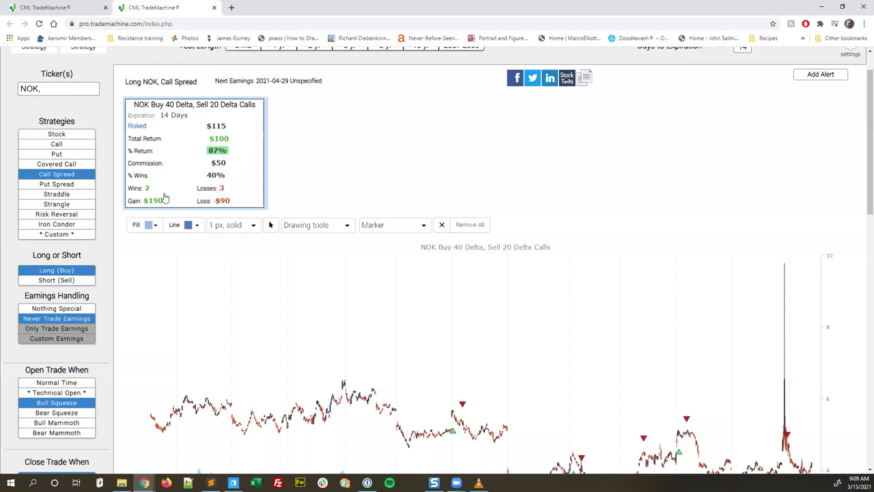
- Examine the detailed statistics and trade list of the 40/20 delta call spread result, and close the details
click(216, 175)
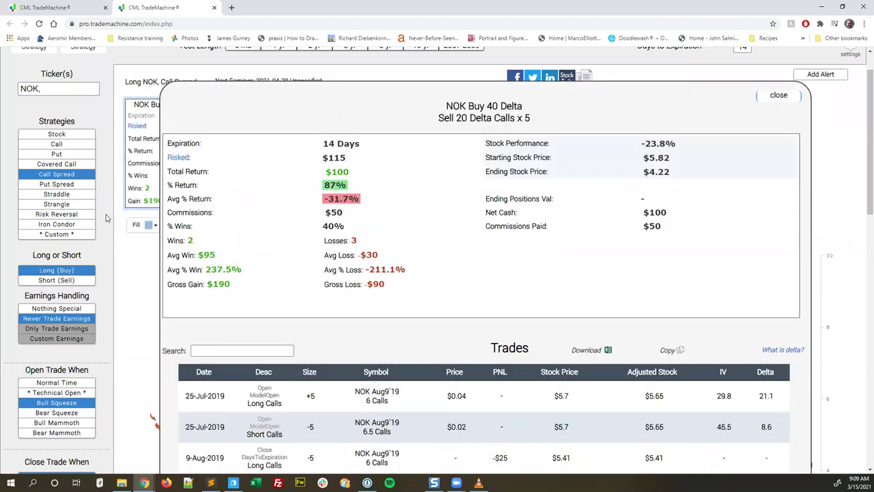
scroll(106, 218, down, 5)
click(79, 196)
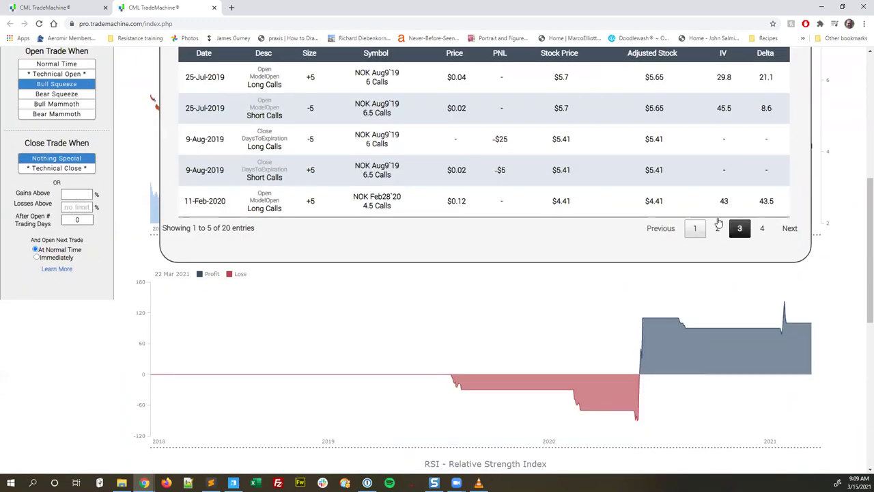
scroll(801, 134, up, 4)
scroll(801, 135, up, 2)
click(785, 142)
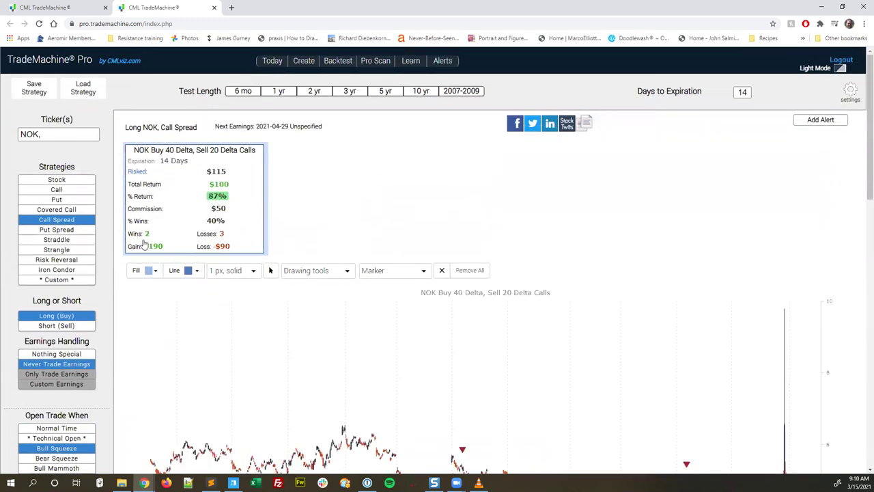
- Close trades at gains above 50% and losses above 50%, and review the updated backtest
scroll(106, 248, down, 5)
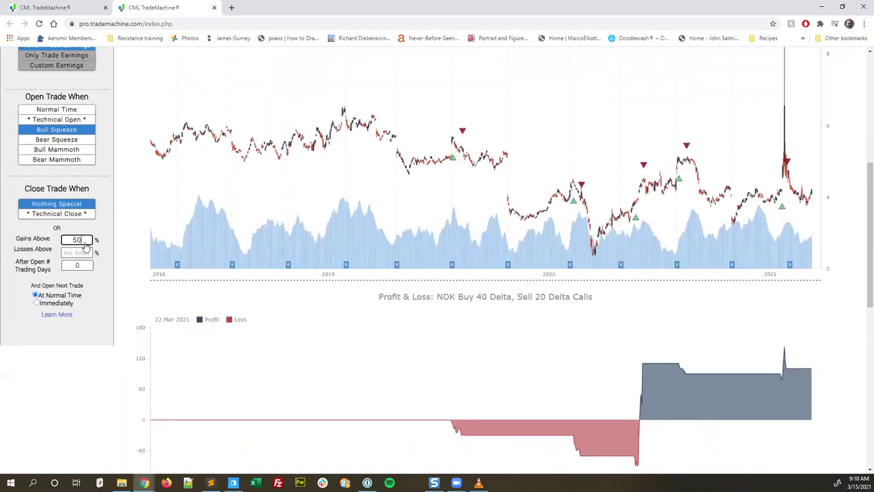
key(Tab)
text(50)
key(Tab)
scroll(105, 229, up, 4)
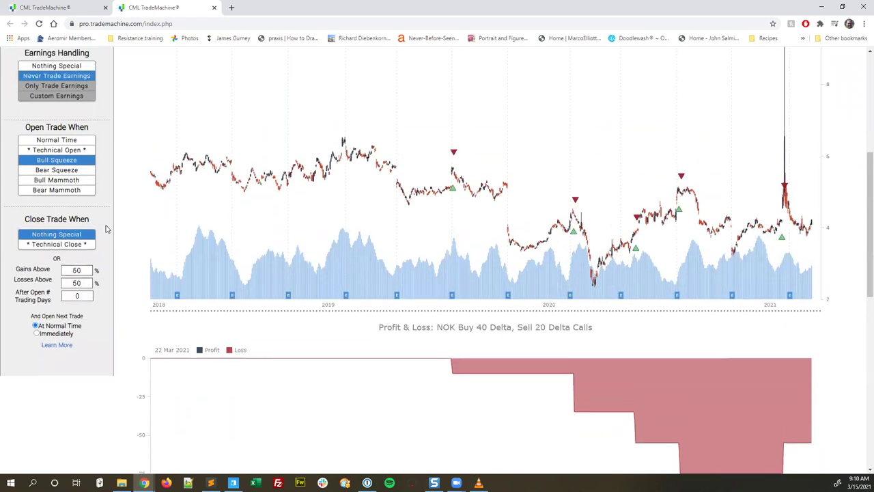
scroll(106, 229, up, 1)
scroll(105, 229, down, 2)
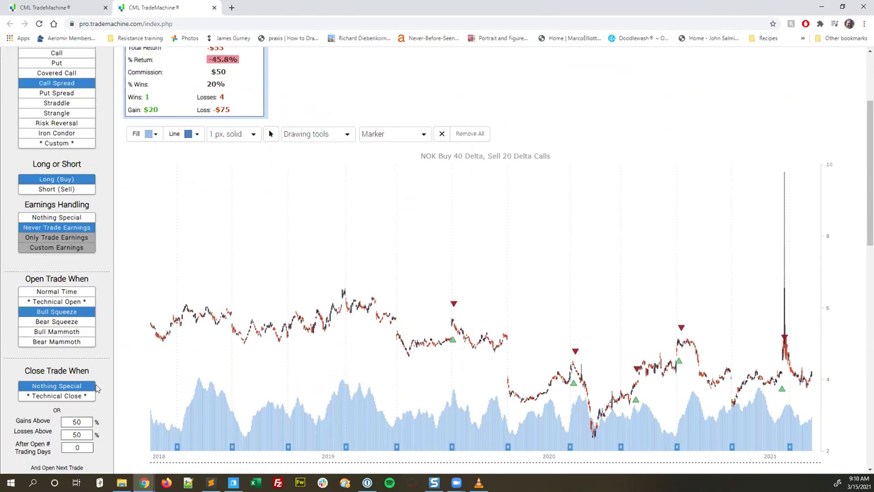
scroll(125, 240, up, 1)
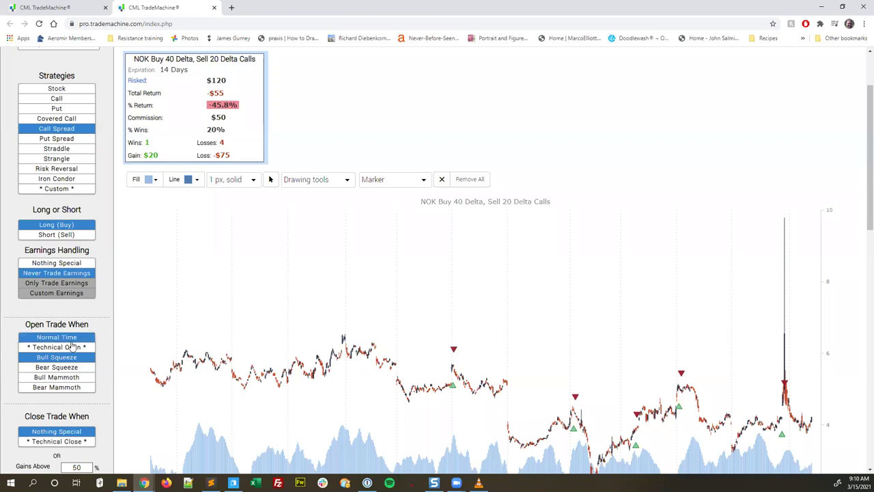
- Remove the losses limit from the trade closing conditions and rerun the backtest
scroll(74, 345, down, 1)
double_click(80, 390)
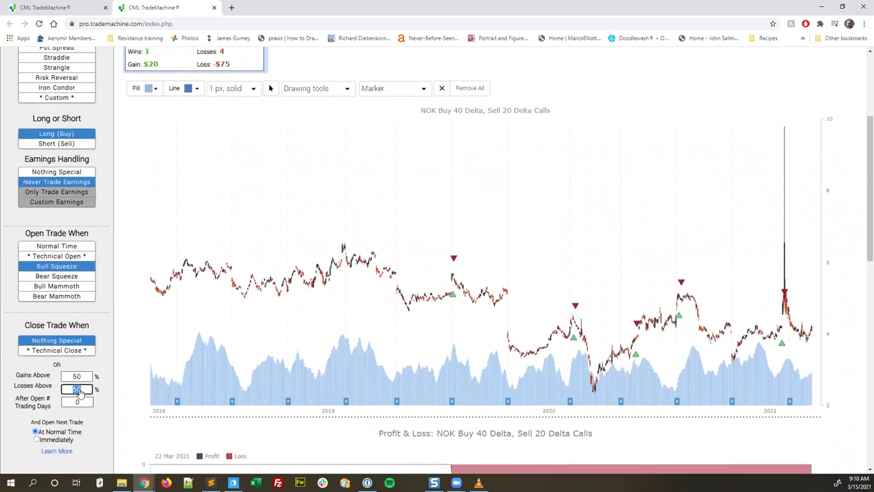
key(BackSpace)
click(103, 364)
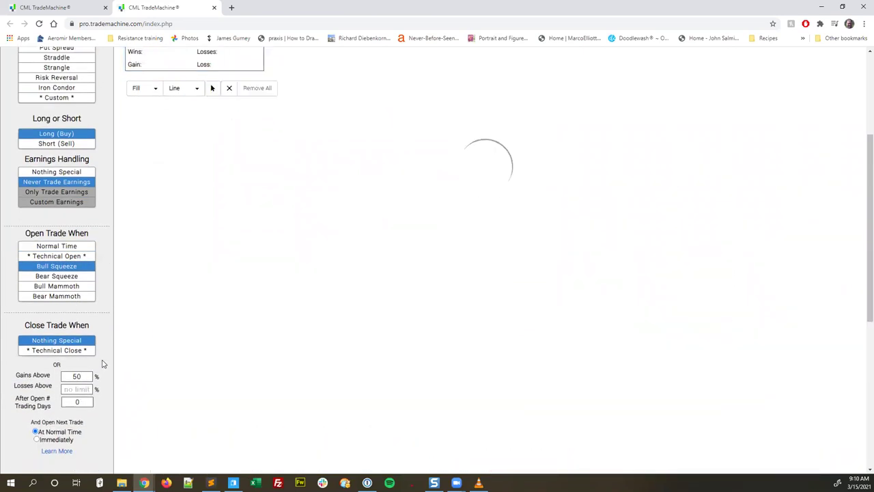
scroll(102, 364, down, 2)
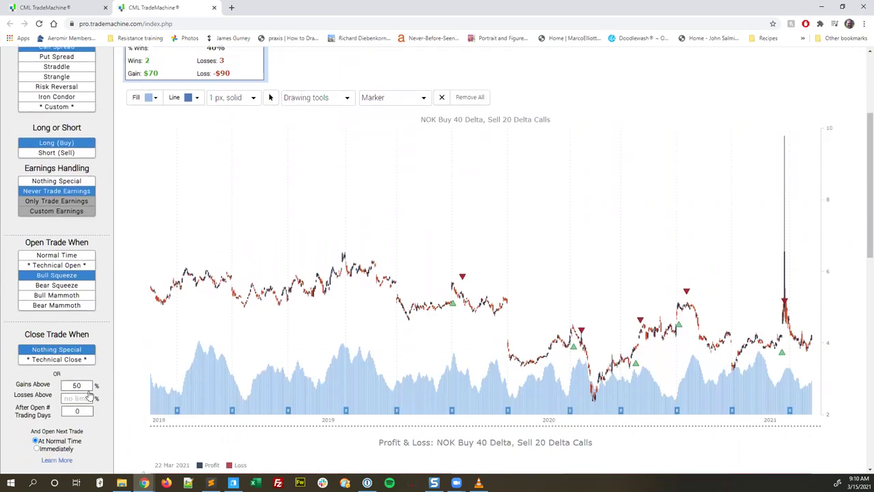
- Set the closing condition for gains above to 80% and review the updated backtest result
double_click(77, 377)
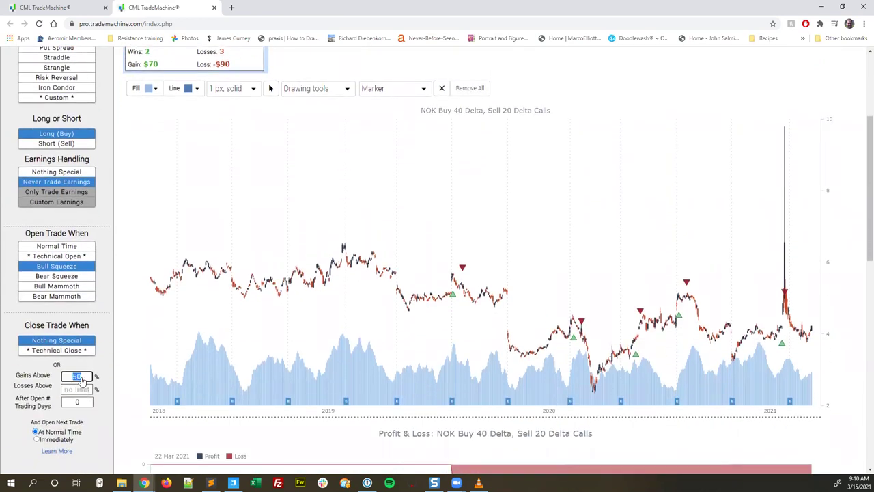
text(80)
click(107, 368)
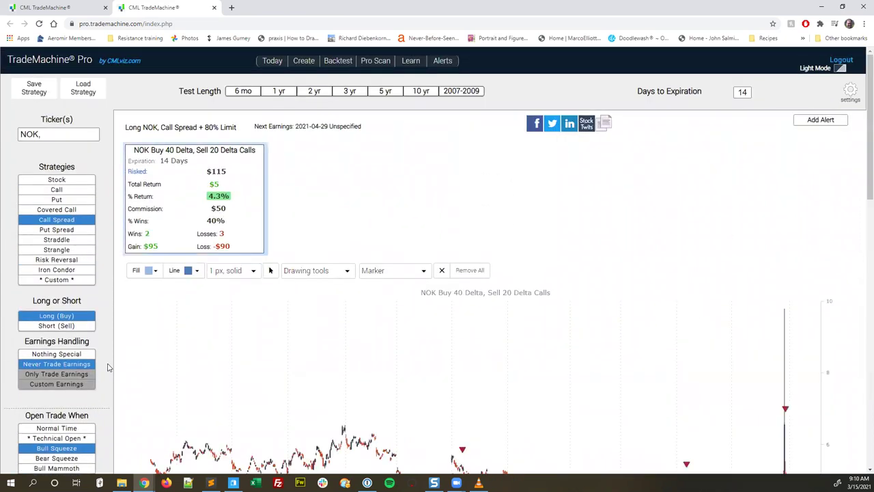
scroll(102, 333, down, 4)
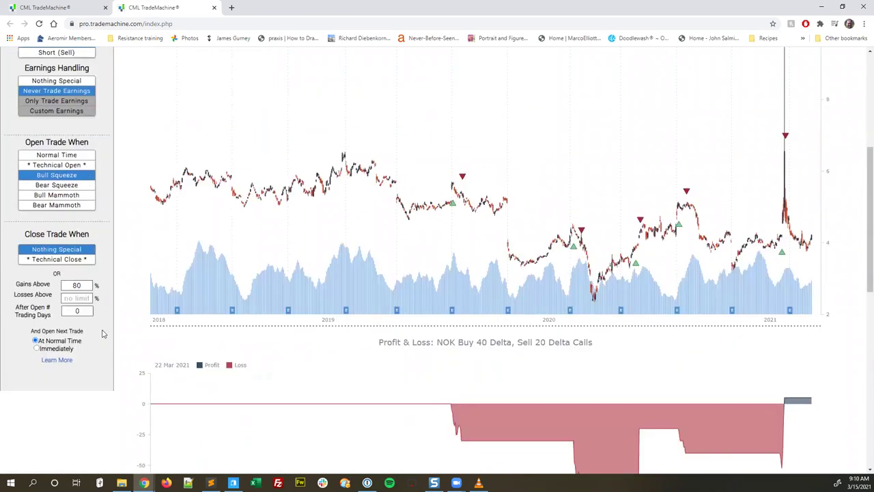
scroll(102, 334, up, 2)
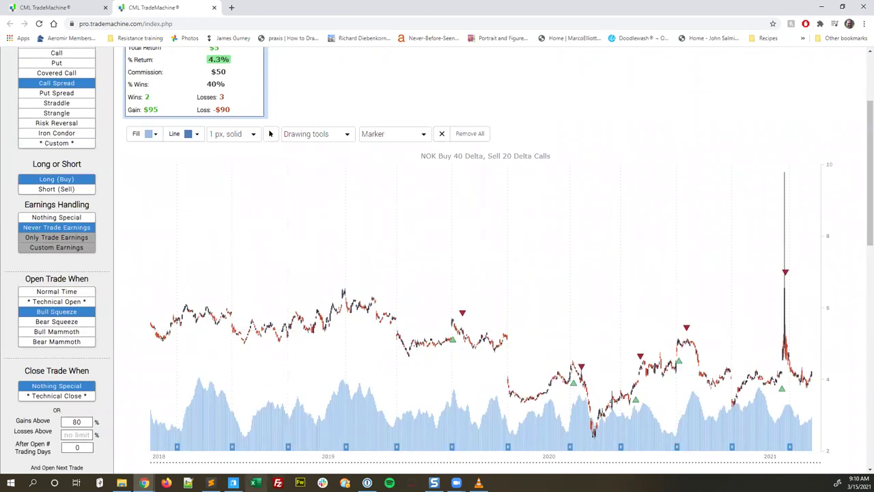
- Switch to the CMLVBackTest AMZN workbook in Excel and sort the results table by Gains above, largest first, then Losses Above, smallest first
click(254, 483)
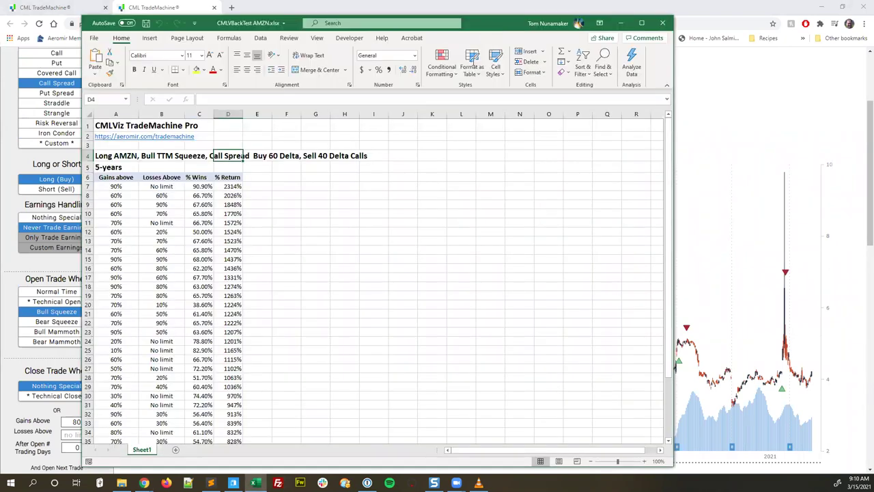
click(394, 184)
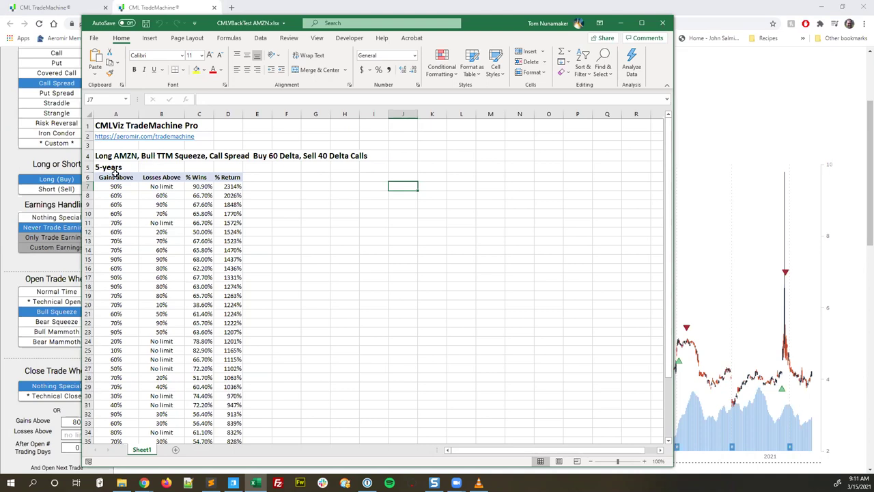
click(108, 181)
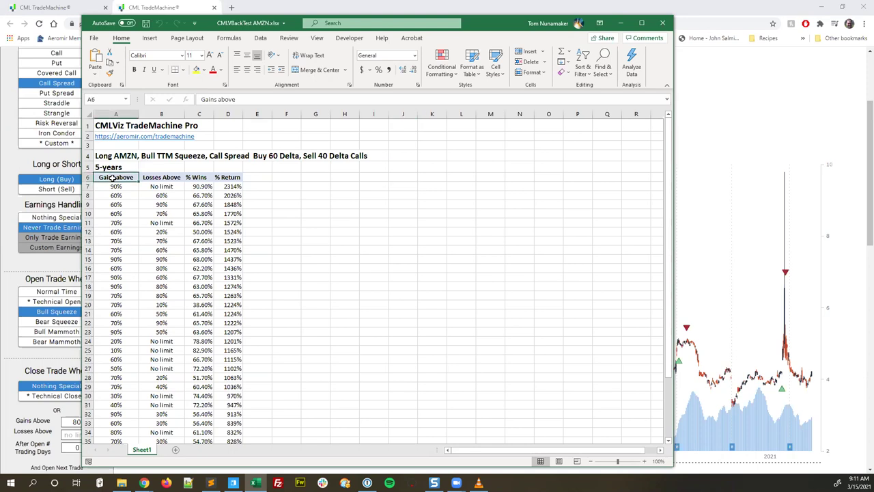
scroll(195, 260, down, 5)
shift+click(240, 369)
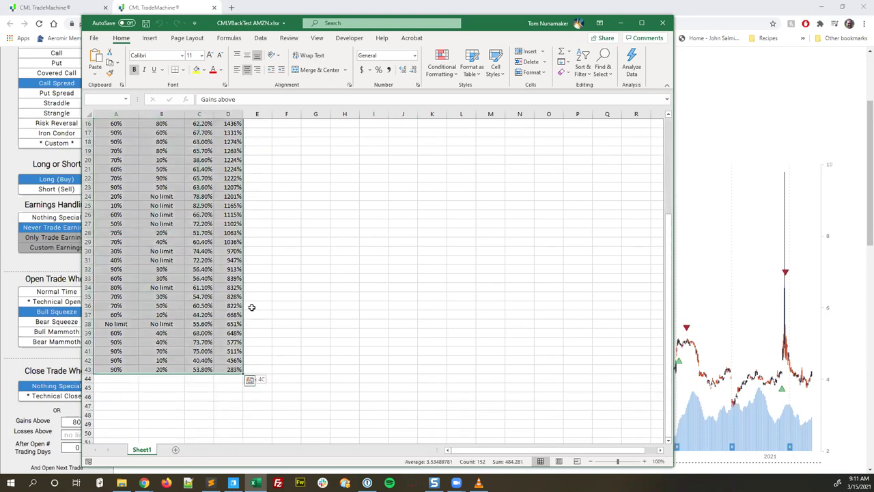
scroll(271, 242, up, 5)
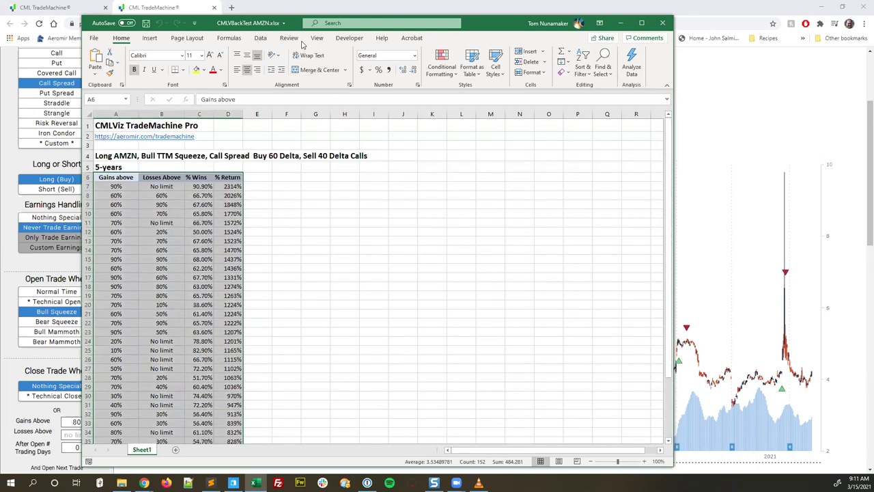
click(260, 37)
click(436, 60)
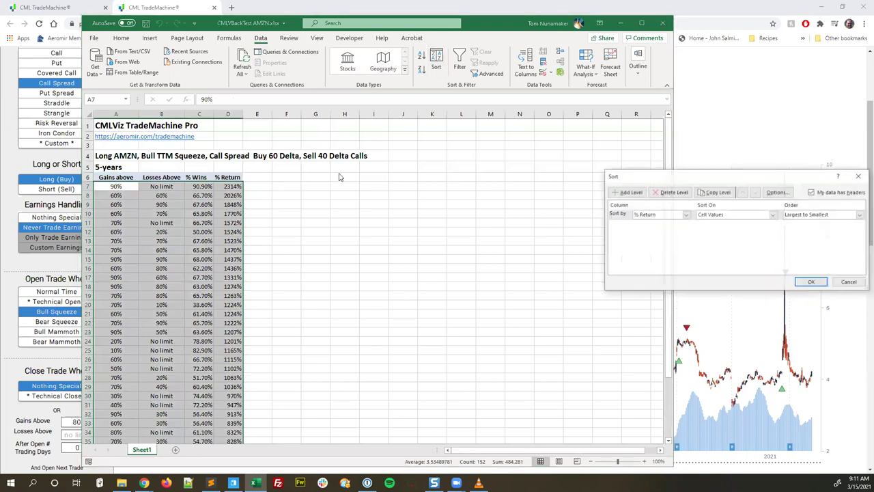
click(685, 215)
click(661, 222)
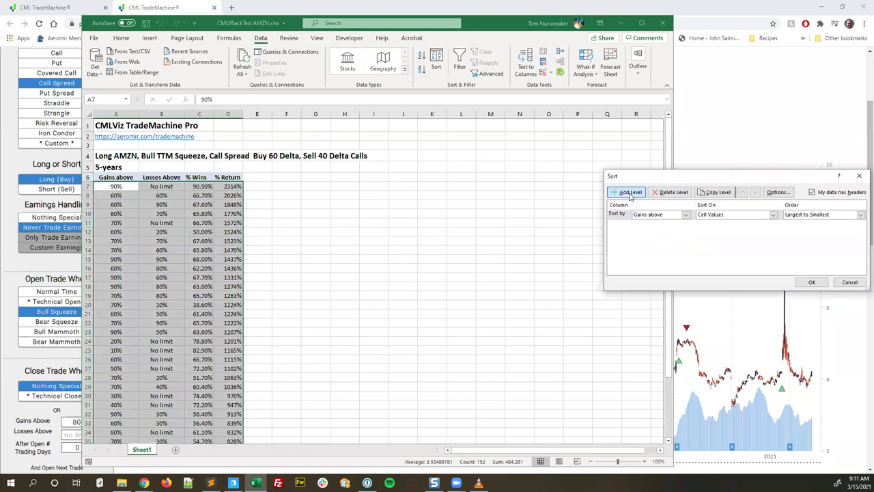
click(629, 193)
click(685, 225)
click(656, 238)
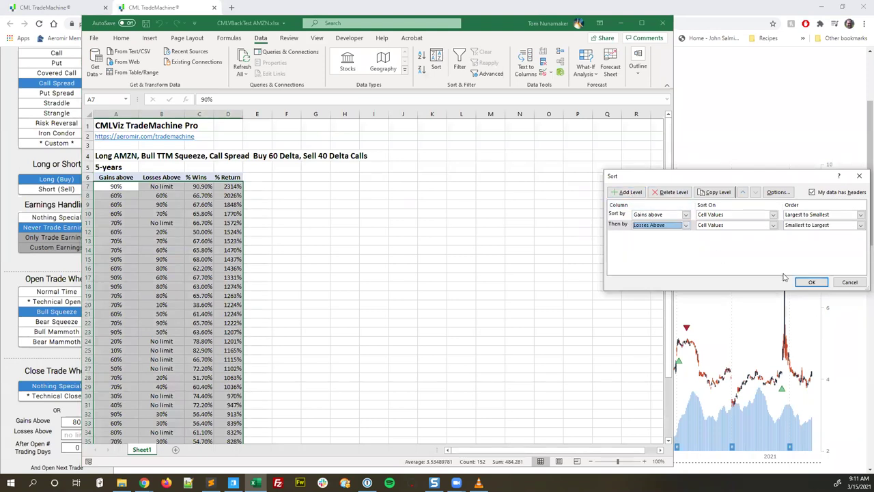
click(810, 282)
click(374, 221)
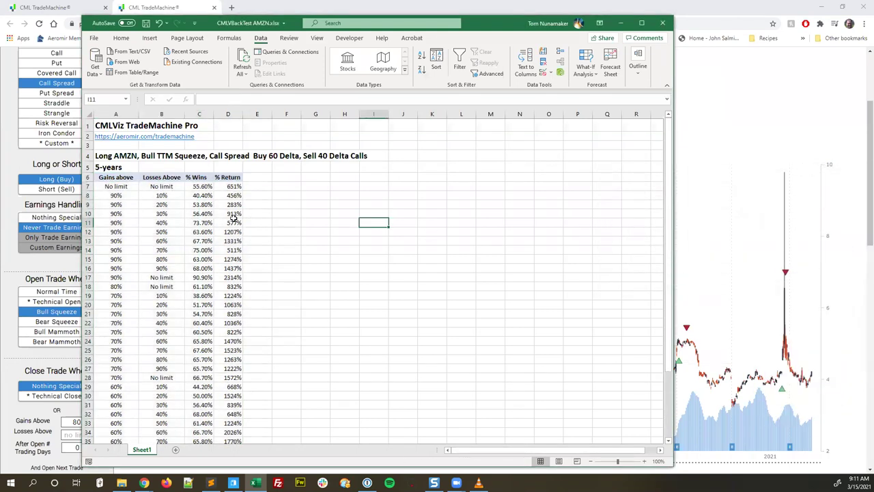
- Review the win rates and returns of the sorted exit results, comparing the no-limit row with the 90% gains rows
scroll(233, 218, down, 1)
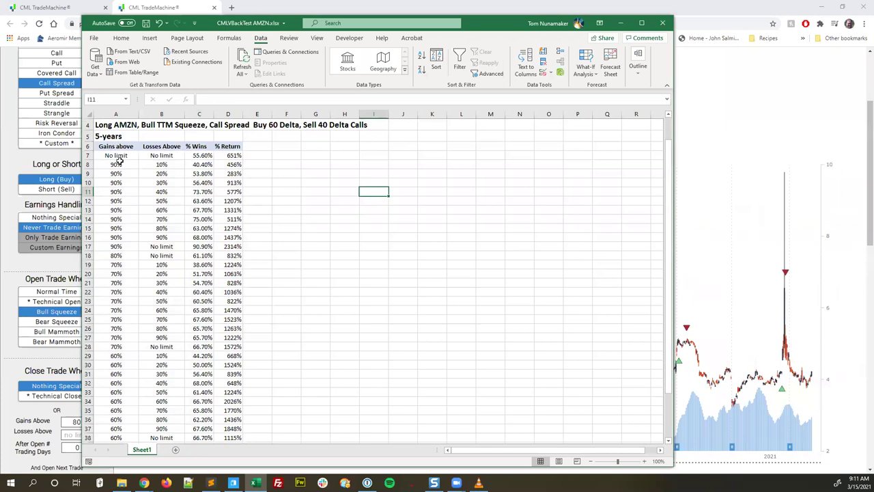
scroll(118, 158, down, 1)
scroll(118, 159, up, 1)
scroll(129, 175, up, 1)
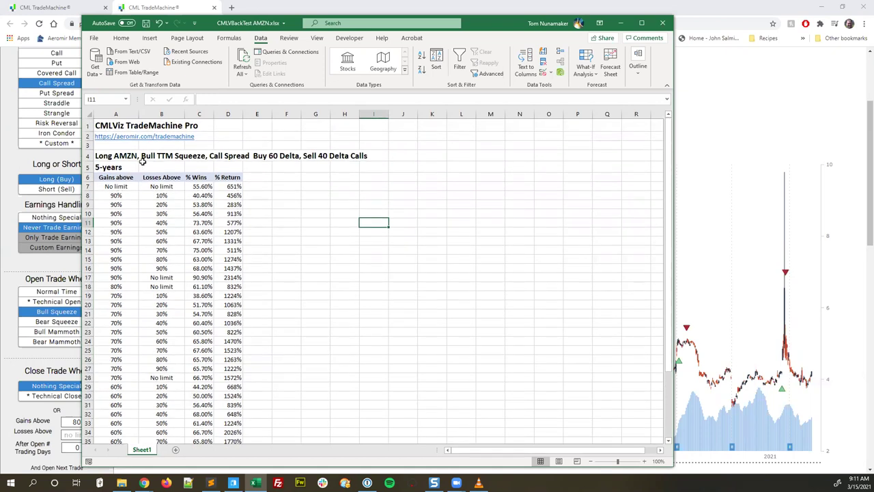
click(114, 197)
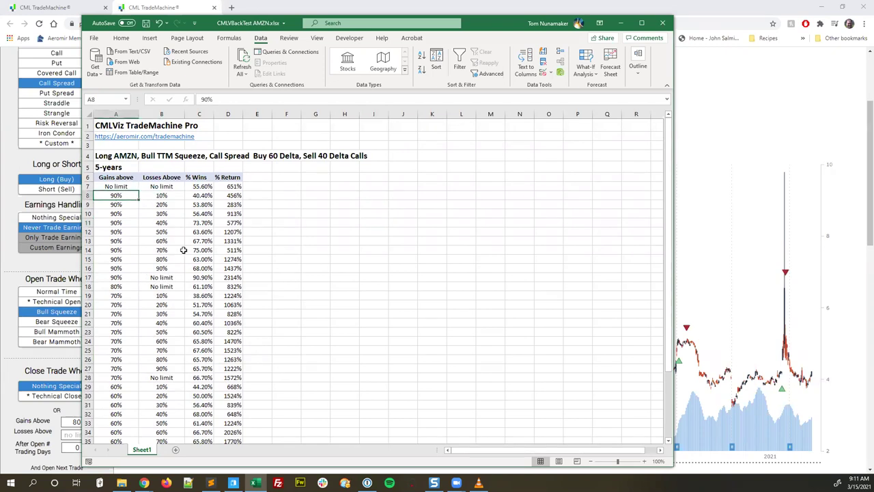
scroll(179, 271, down, 2)
scroll(182, 211, up, 1)
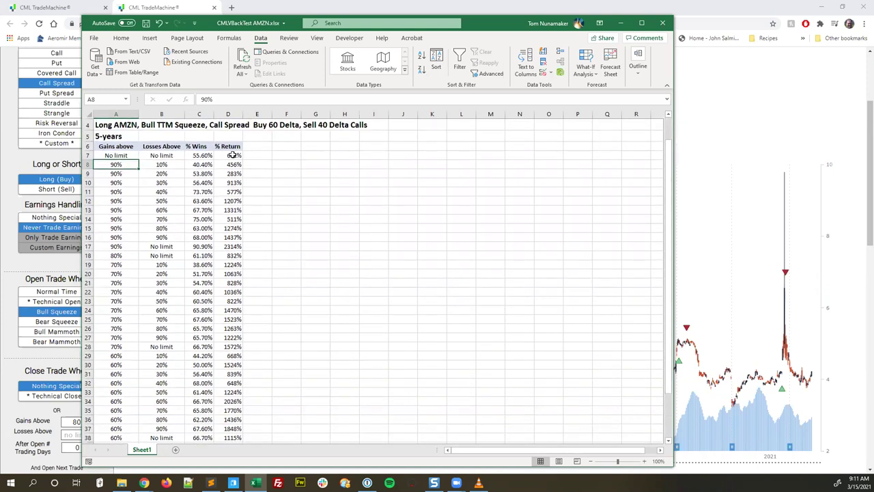
click(226, 174)
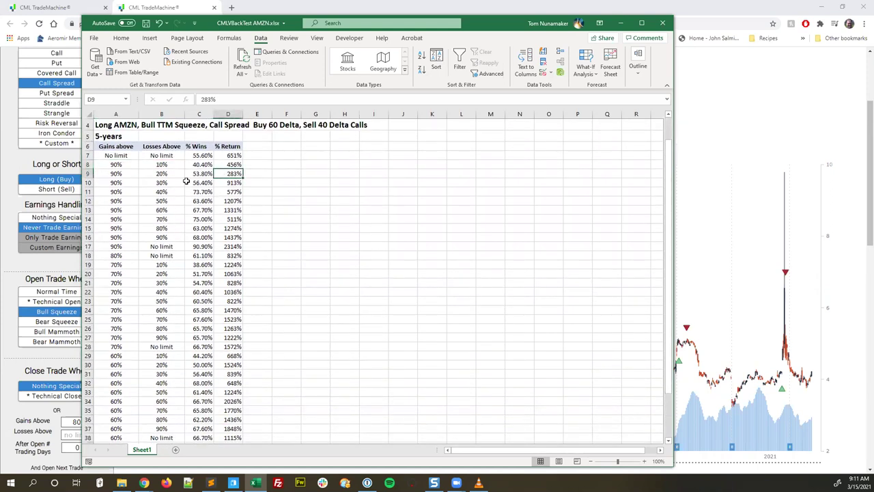
scroll(186, 180, down, 2)
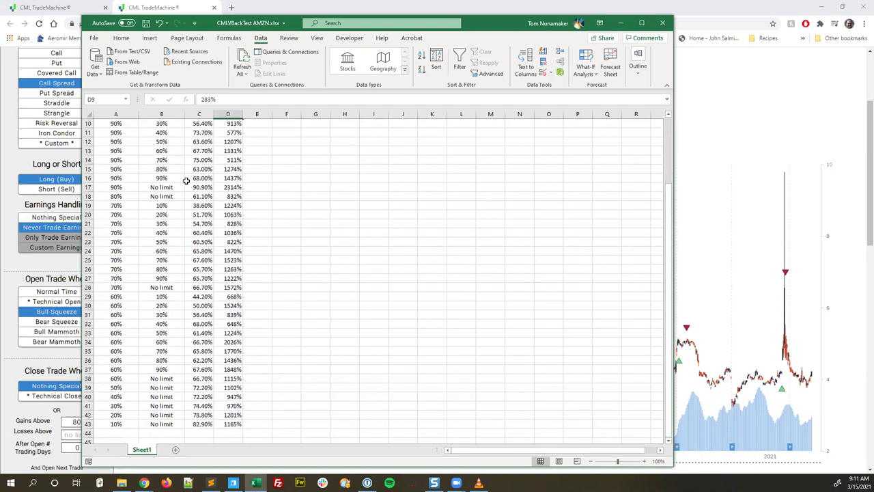
- Examine the 60% gains rows, focusing on the limits and return of the combination with 60% losses
click(232, 306)
click(217, 349)
click(245, 342)
click(125, 340)
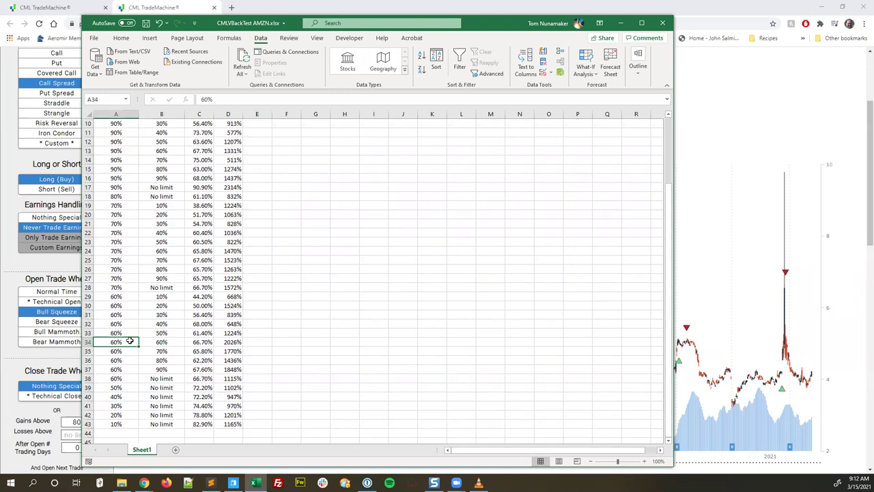
click(170, 341)
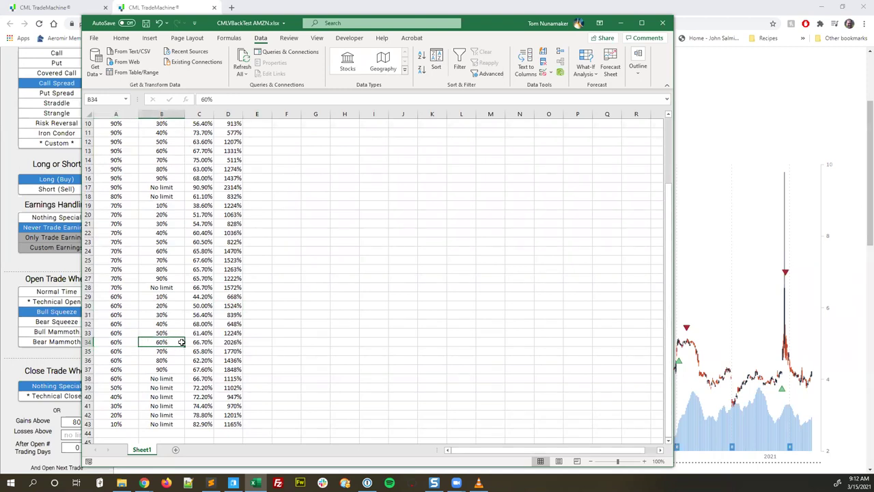
click(228, 342)
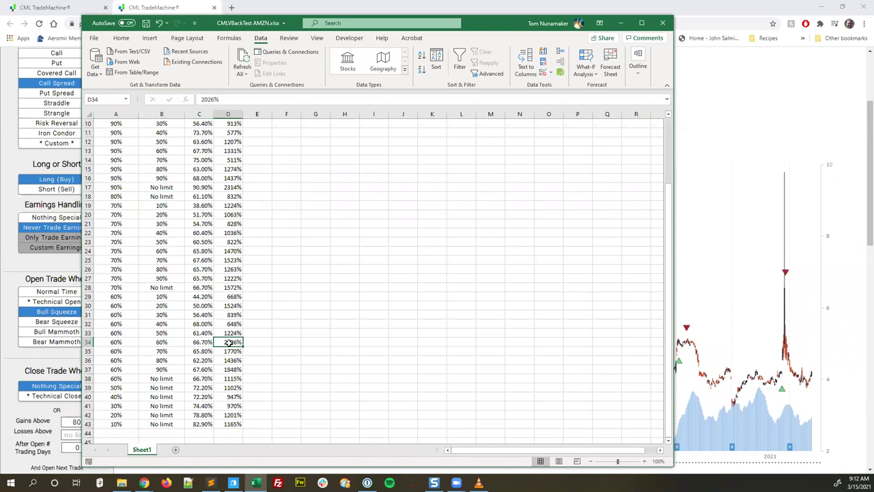
scroll(229, 342, up, 3)
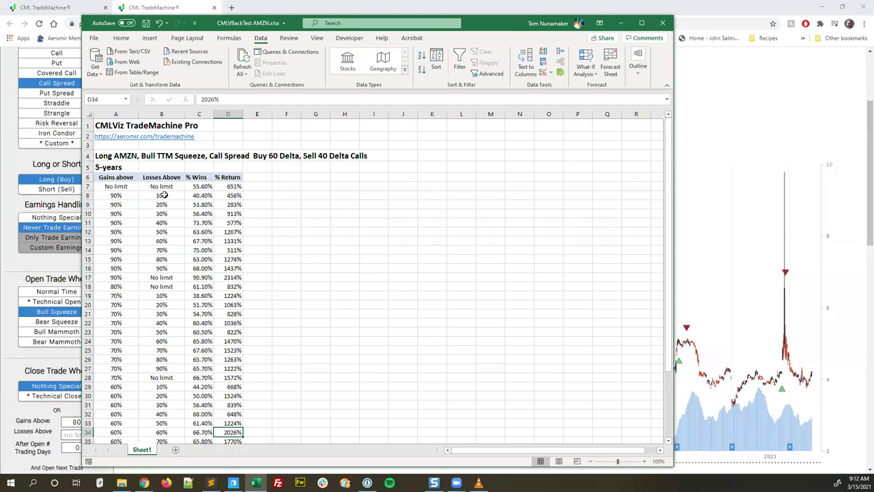
- Switch back to TradeMachine Pro in Chrome and set the Gains Above closing limit to 85%, then to 90%, reviewing the NOK backtest
key(alt+Tab)
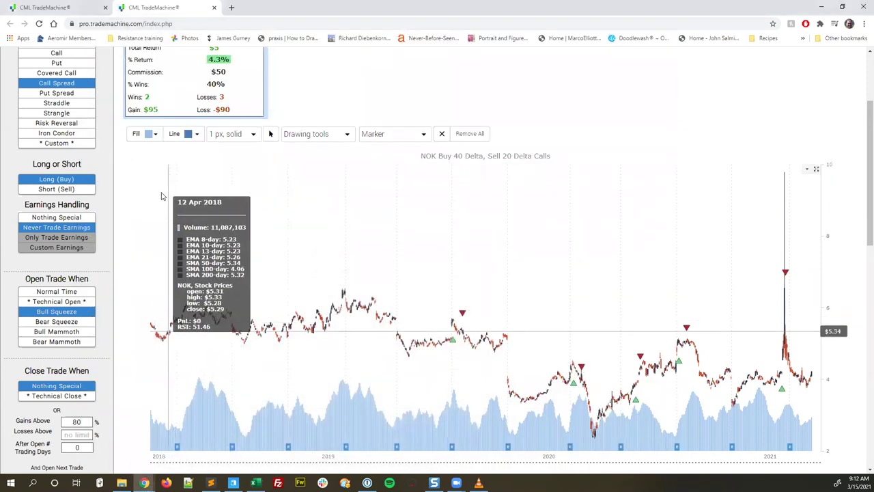
triple_click(82, 418)
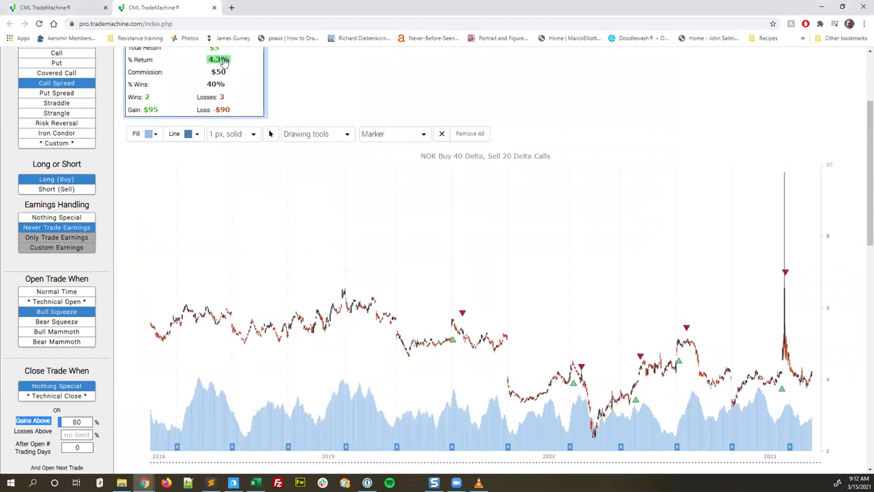
double_click(83, 422)
text(85)
key(Return)
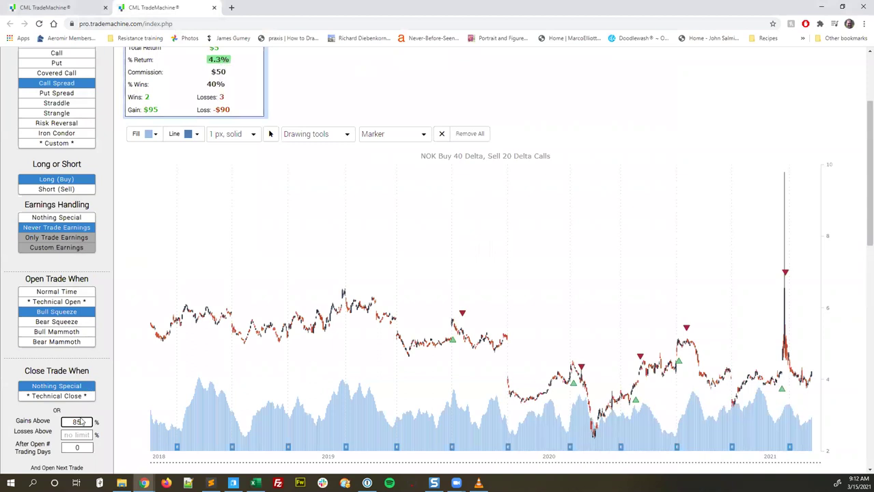
drag(79, 423, 63, 422)
text(90)
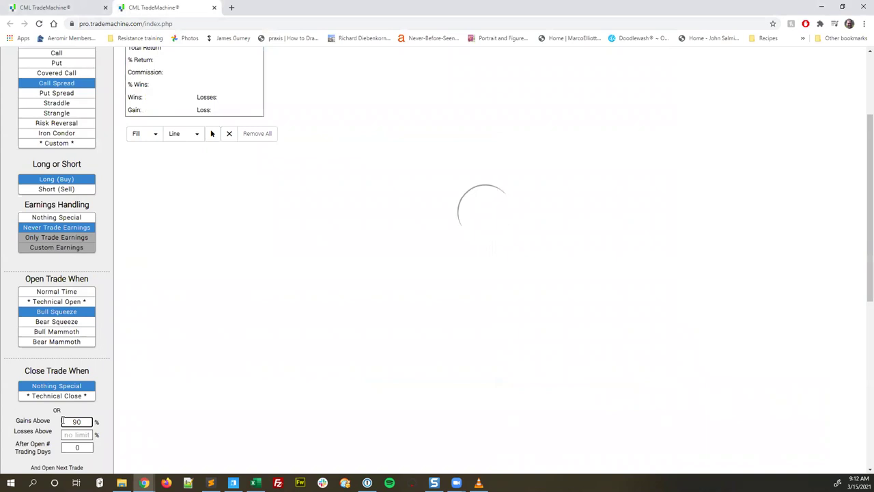
scroll(101, 272, up, 2)
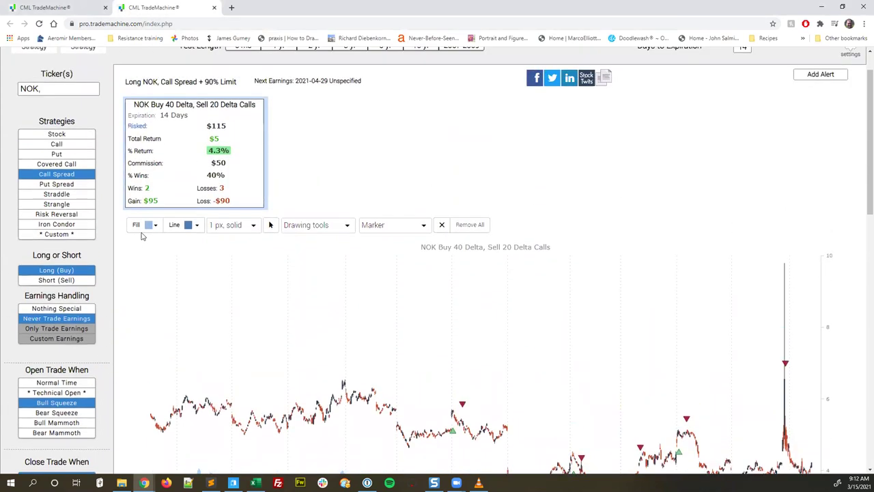
scroll(216, 180, up, 1)
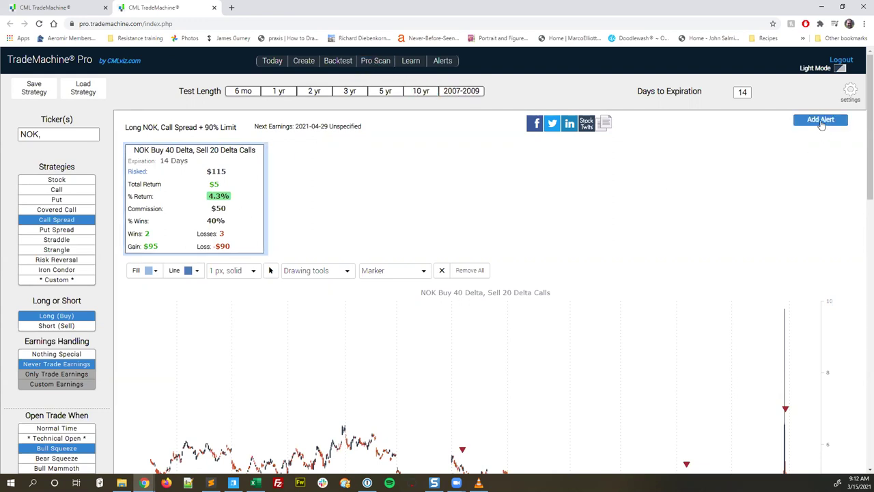
- Open the alert setup page for the NOK backtest, inspect the notices on it, and return to the backtest
click(821, 123)
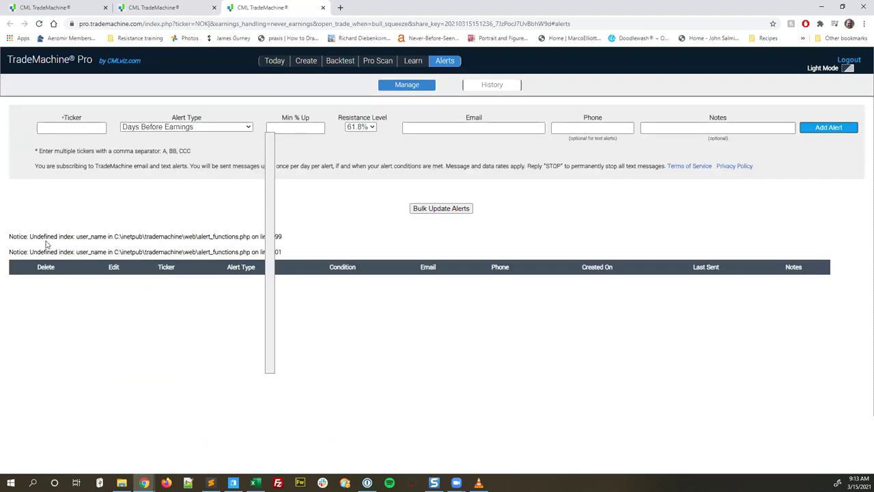
drag(14, 238, 232, 239)
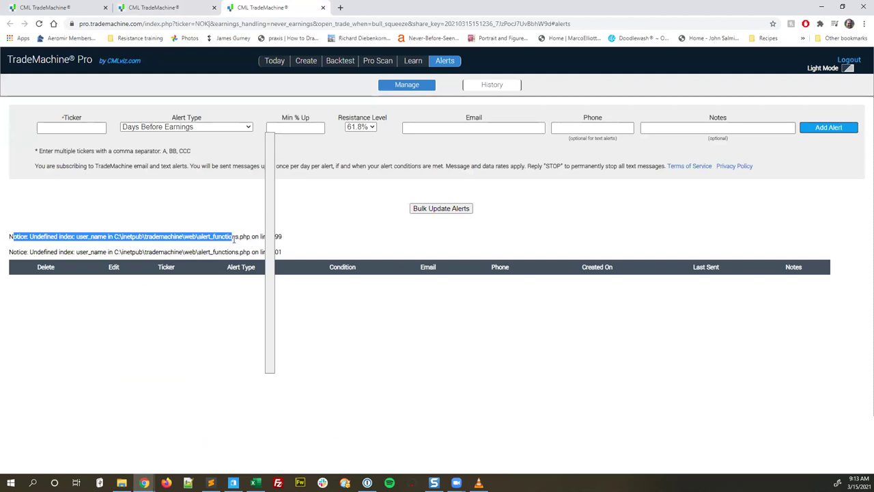
click(171, 8)
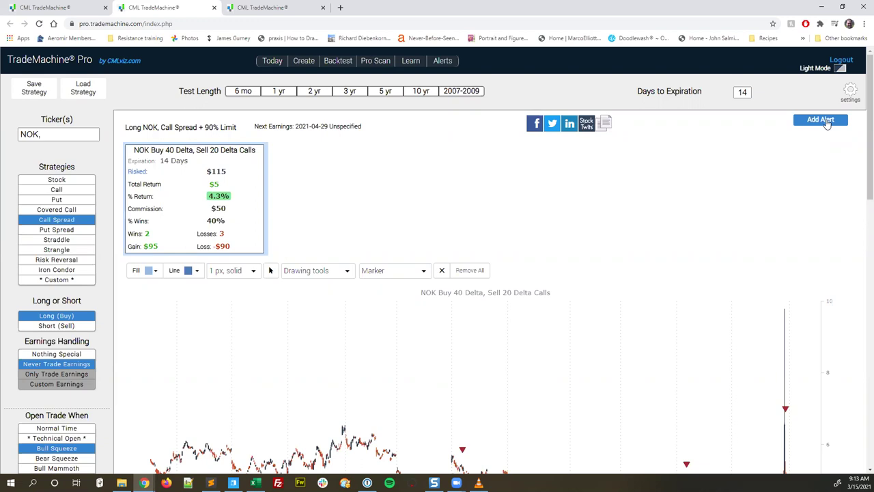
- Display the shareable link for the NOK backtest, select the whole link, and close the sharing dialog
click(604, 127)
drag(670, 181, 276, 176)
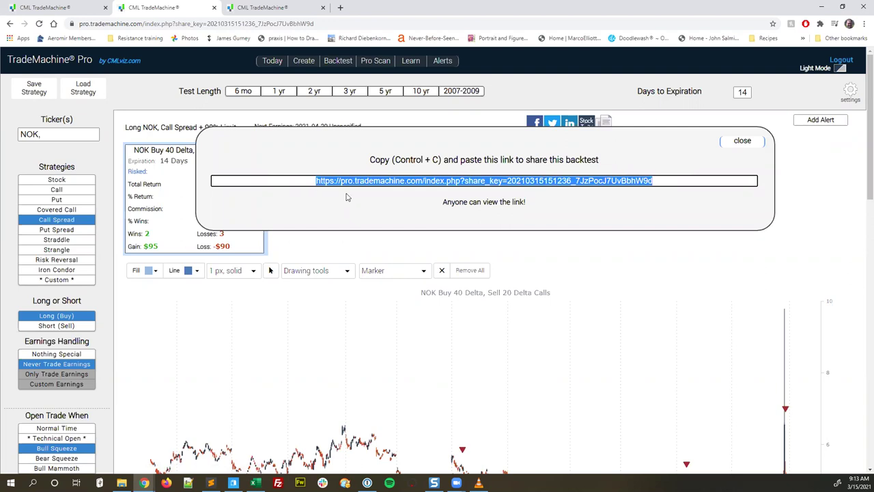
click(742, 141)
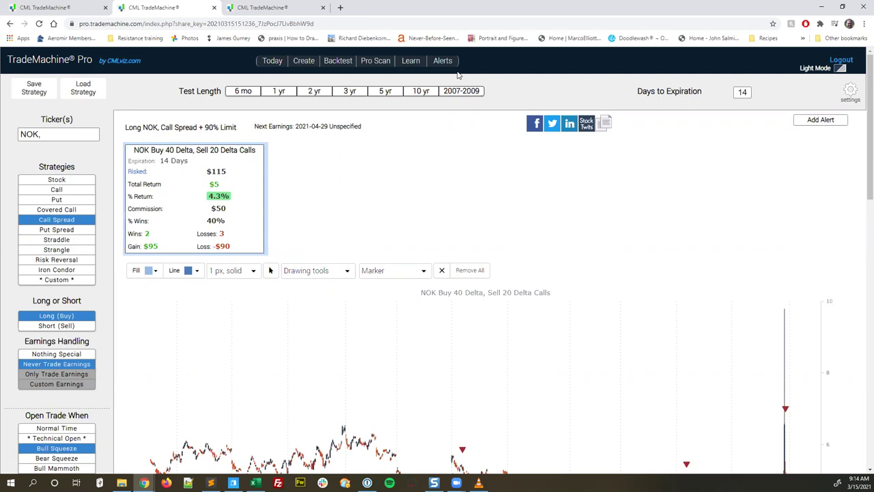
- Run a Pro Scan by strategy on the NASDAQ 100 ticker group using Buy the Dip Technical
click(374, 62)
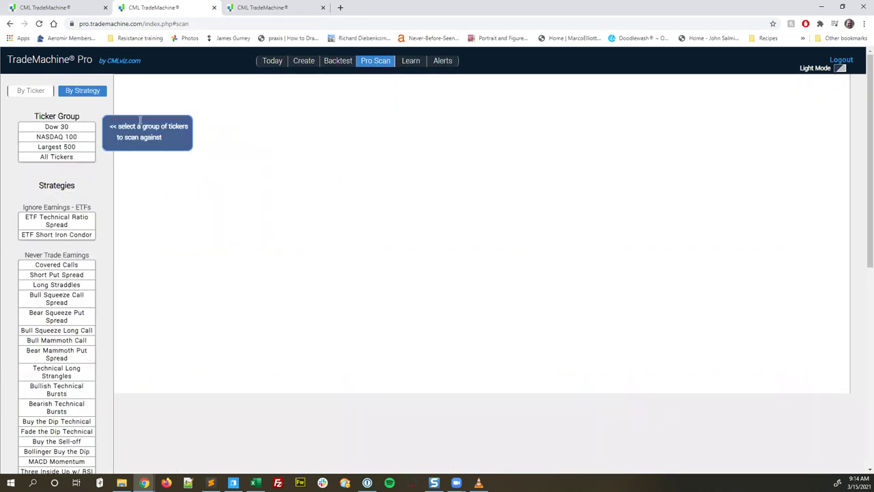
click(78, 148)
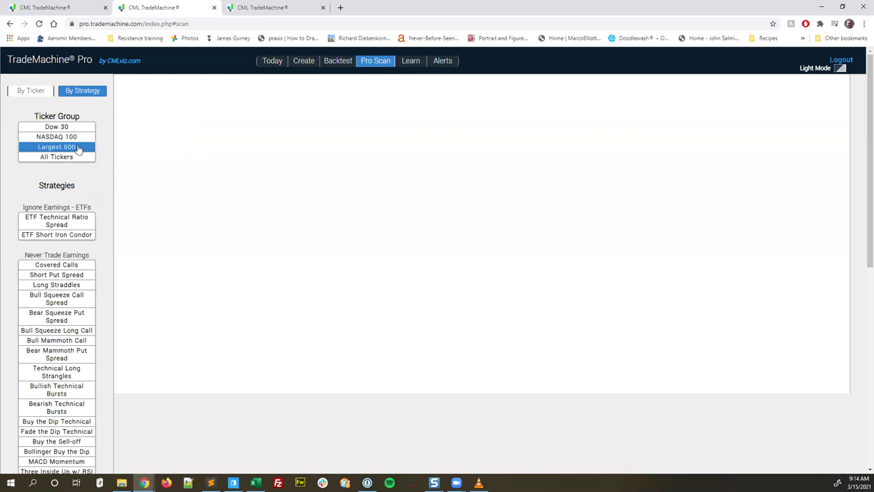
click(78, 138)
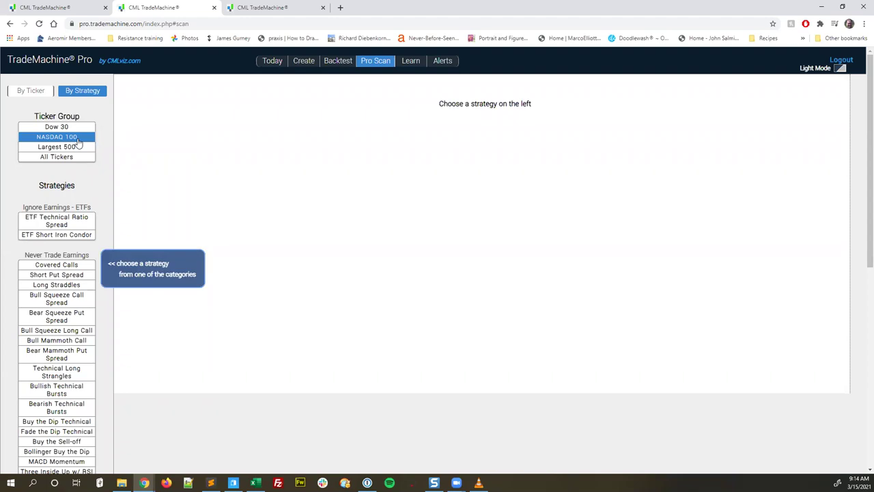
scroll(97, 171, down, 3)
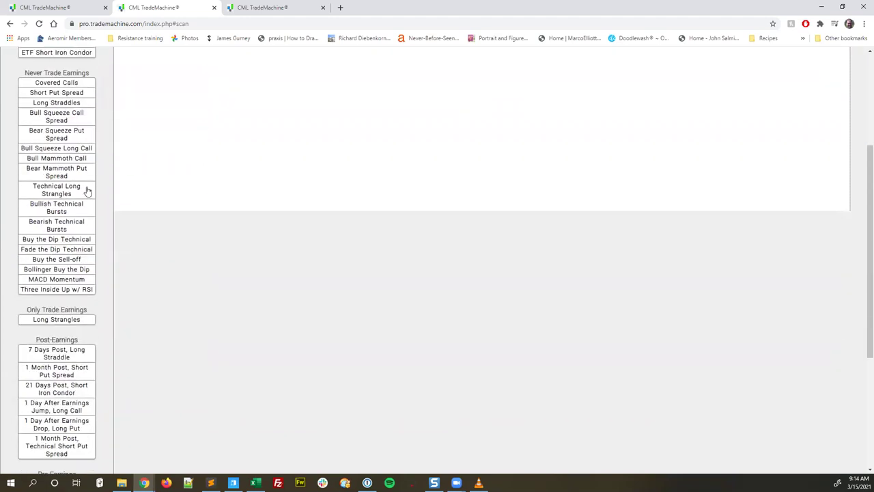
click(51, 242)
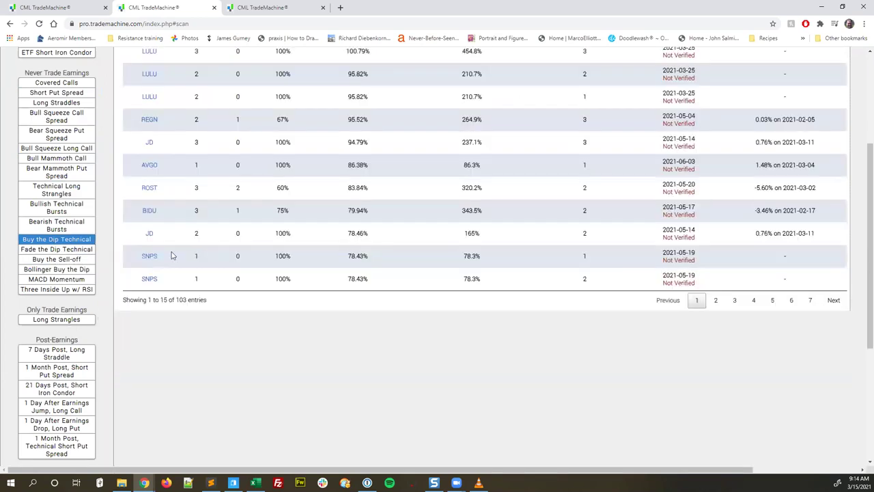
- Sort the Buy the Dip scan results by number of wins, highest first, and open the SBUX backtest
scroll(202, 229, up, 2)
scroll(202, 229, up, 1)
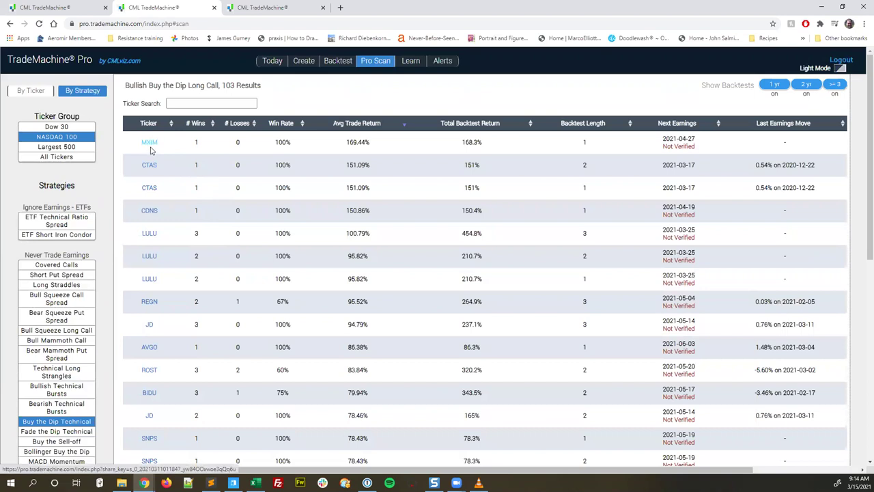
click(197, 124)
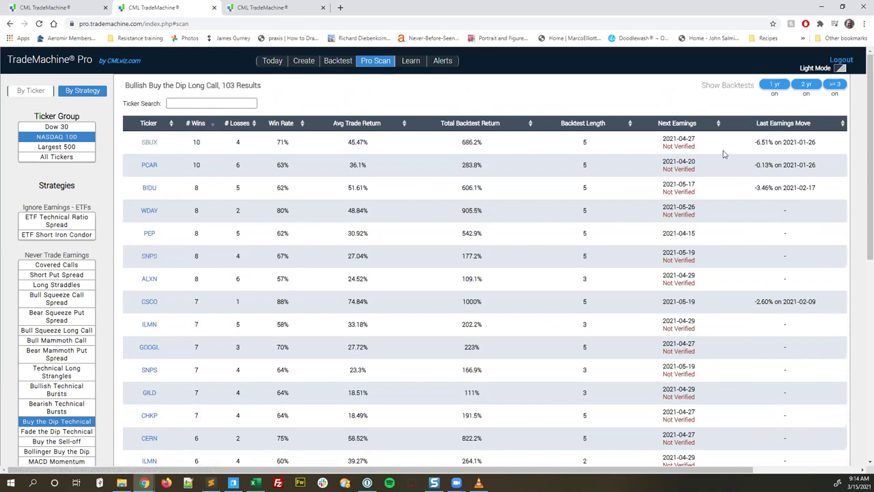
click(145, 144)
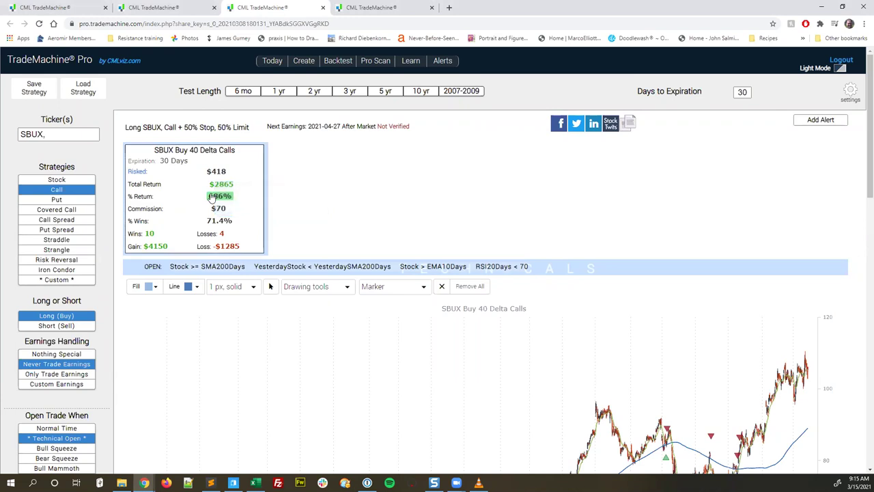
- Open the SBUX backtest's detailed results, highlight the average percent return, and close the details
click(229, 196)
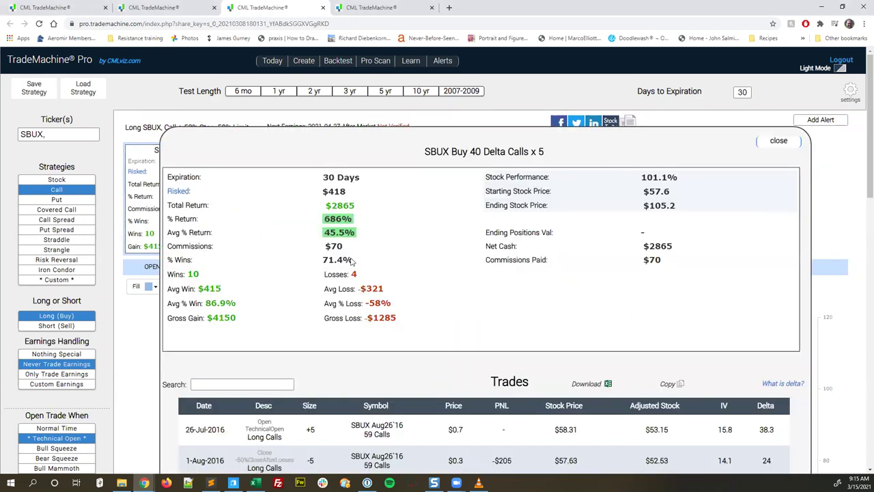
drag(325, 233, 354, 231)
click(779, 140)
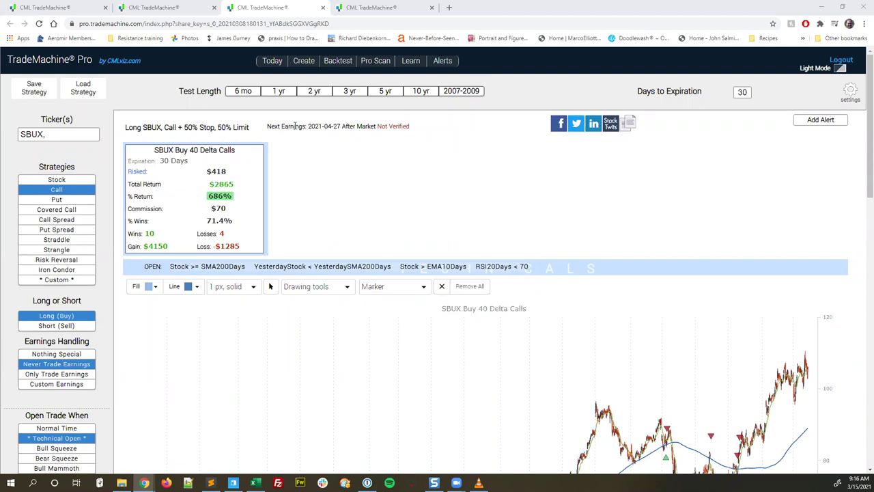
- Open the Learn page and look through the Frequently Asked Questions videos and webinars
click(409, 61)
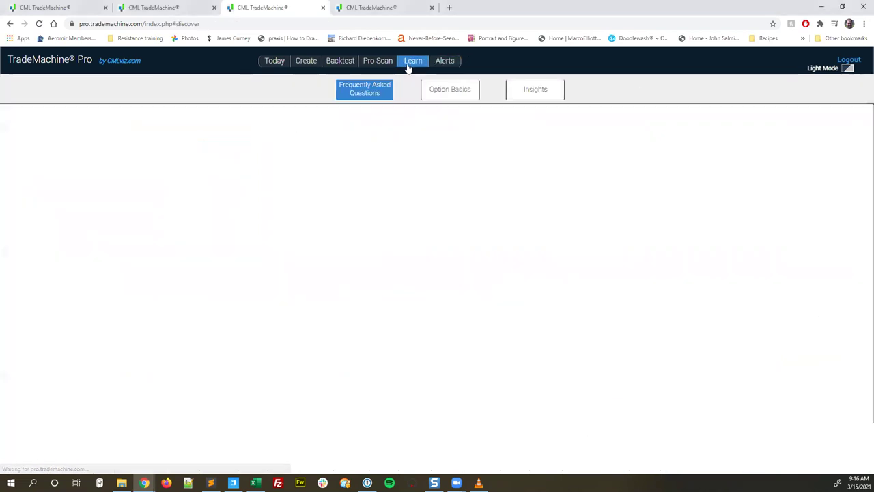
scroll(148, 179, down, 4)
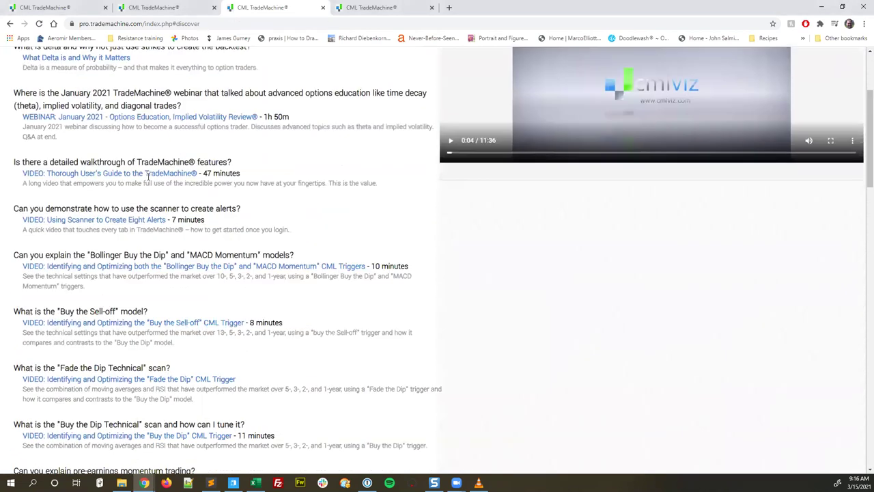
scroll(148, 180, up, 3)
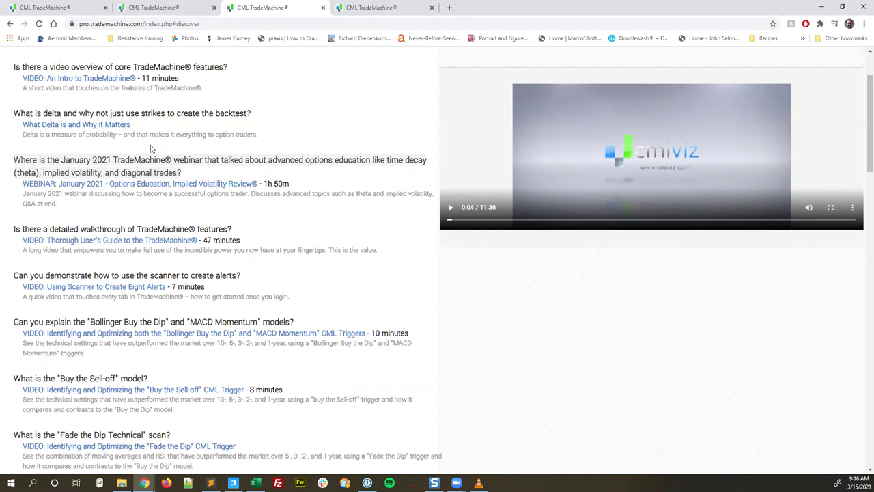
scroll(144, 87, up, 1)
scroll(144, 88, up, 1)
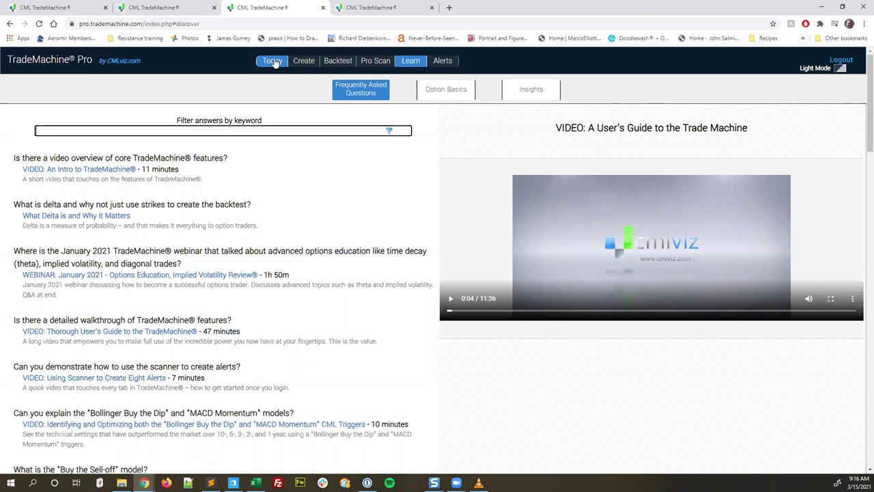
- Return to the NOK backtest and review its technical open and closing trade settings
click(338, 61)
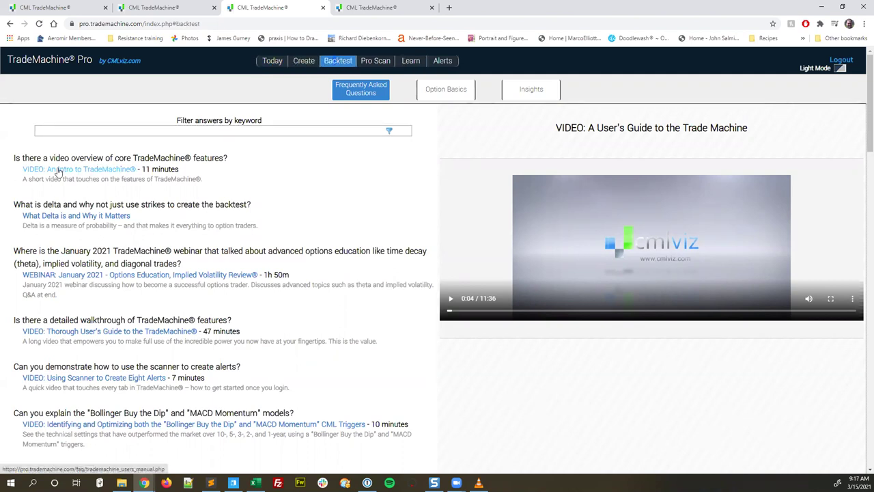
scroll(68, 166, down, 4)
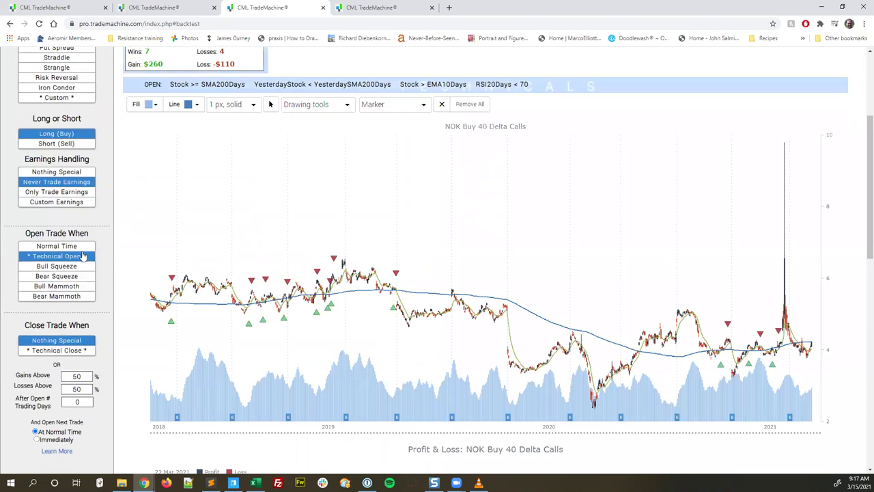
scroll(104, 214, up, 3)
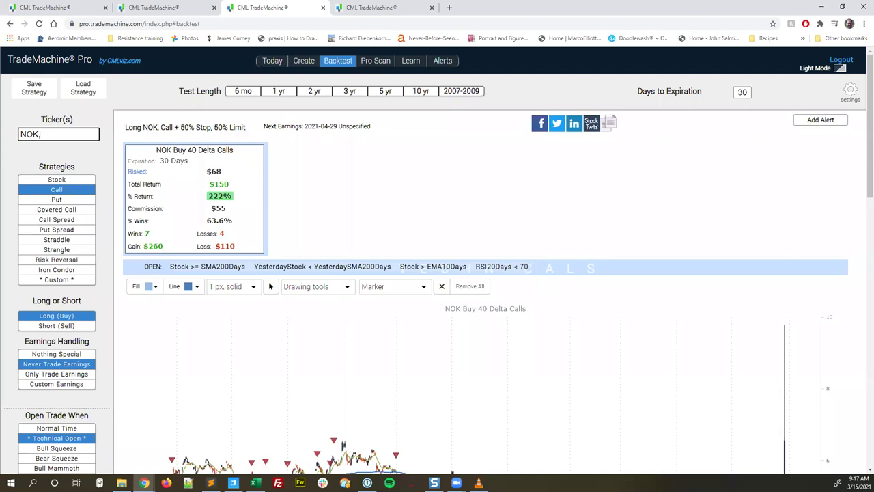
- Switch to the AMD technicals alert email, highlight its subject and technical conditions, and open the TradeMachine link in its notes
key(alt+Tab)
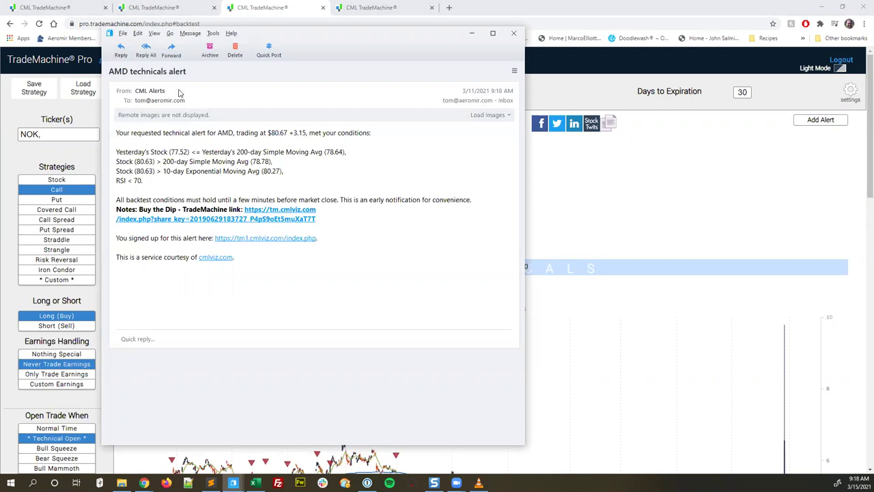
drag(110, 71, 208, 74)
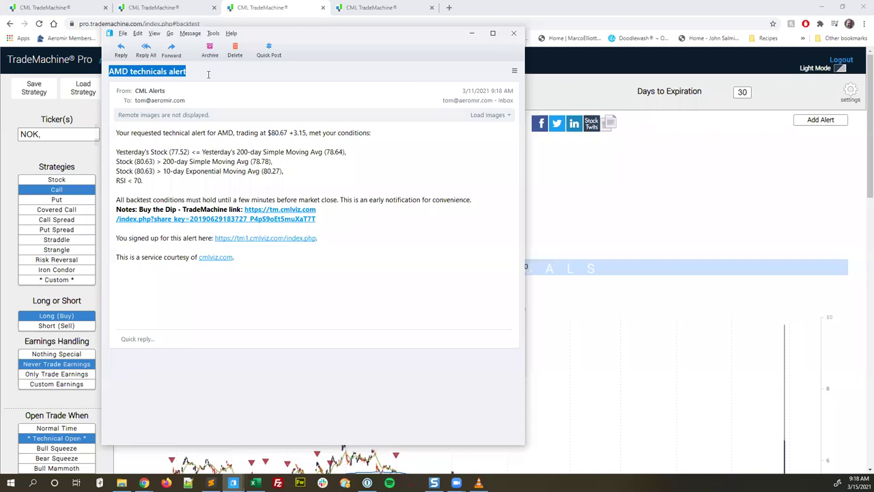
drag(137, 132, 412, 142)
click(411, 141)
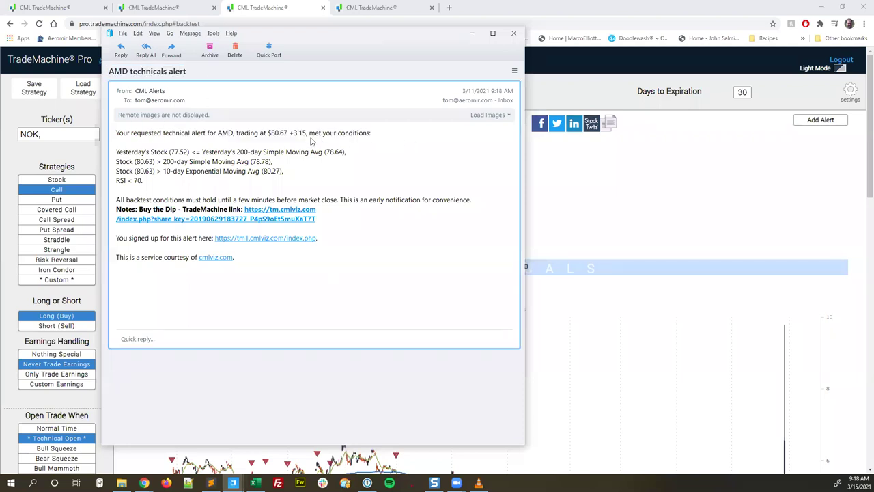
drag(117, 153, 148, 186)
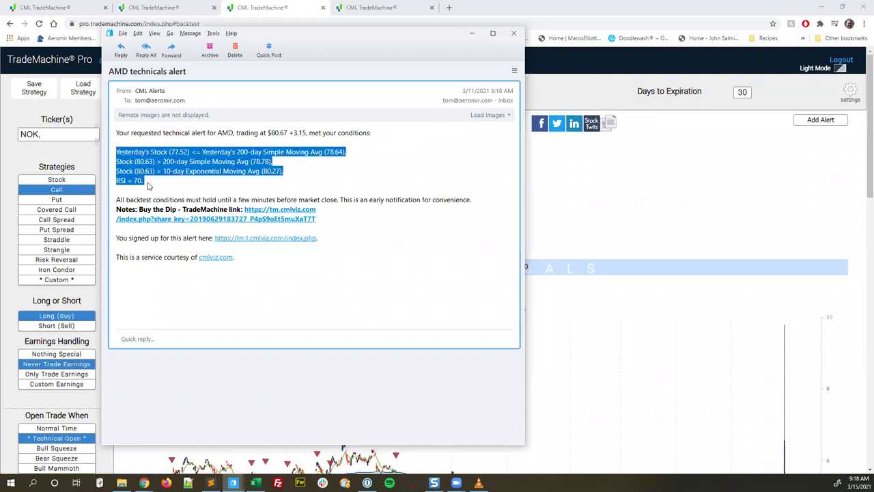
click(264, 219)
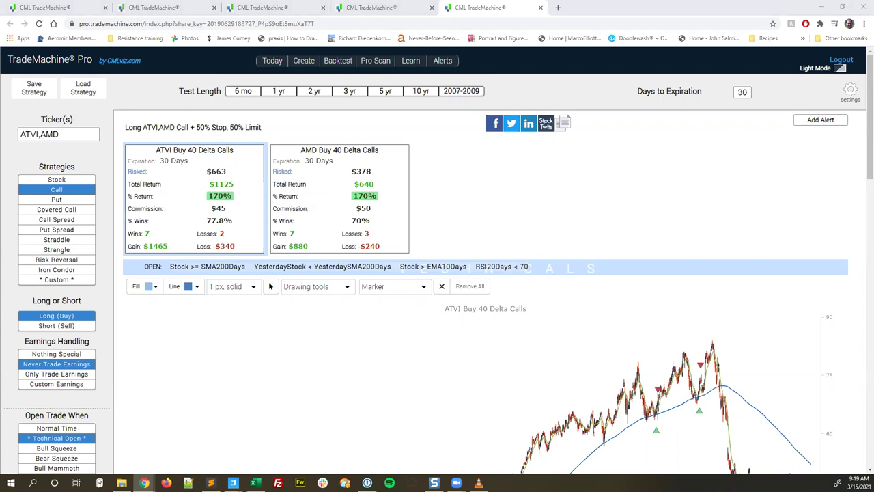
click(333, 23)
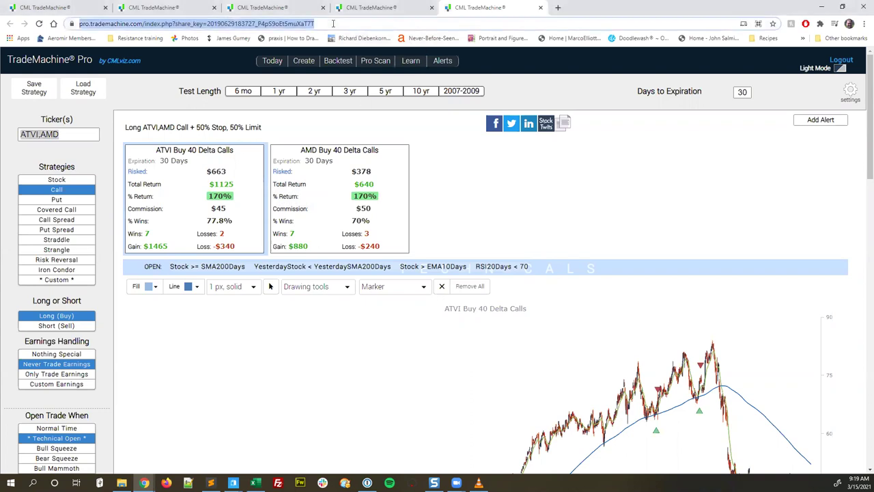
text(https://aeromir.com/trademachine)
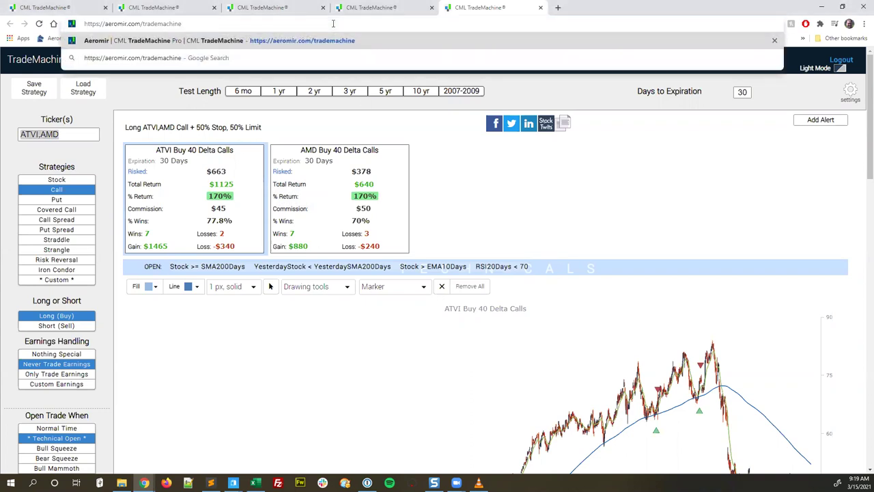
key(Return)
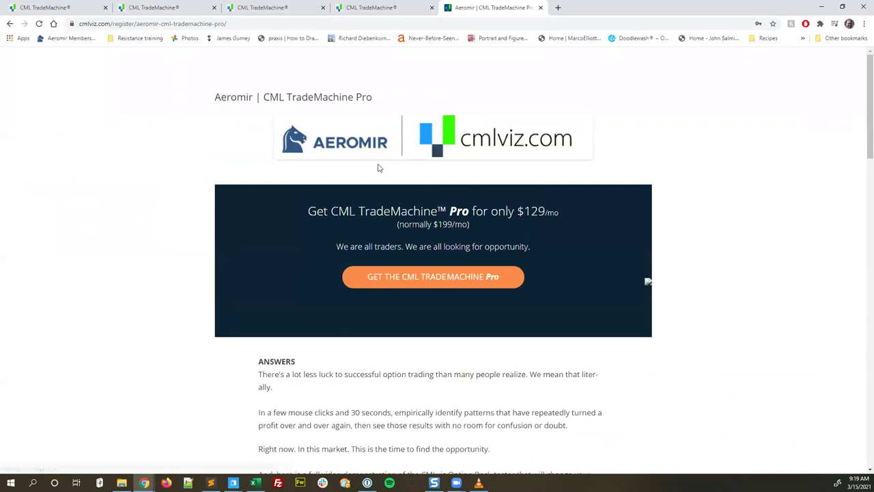
scroll(125, 183, down, 3)
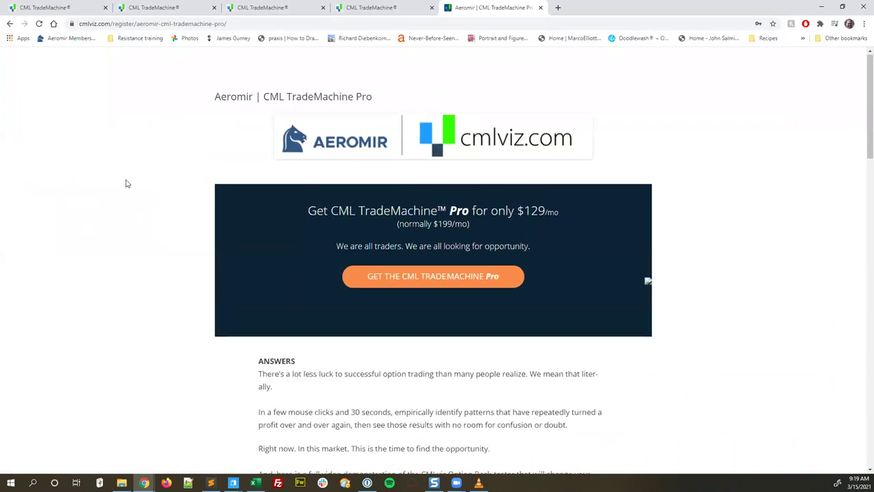
scroll(126, 183, down, 6)
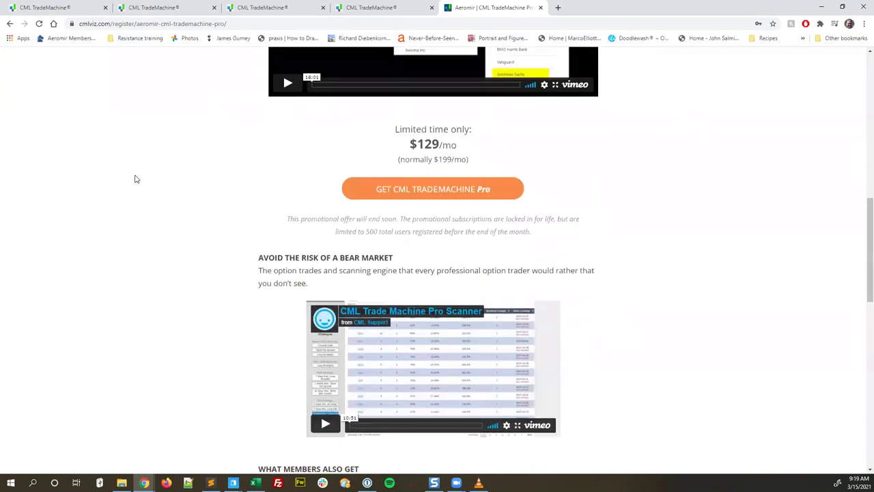
drag(435, 159, 476, 163)
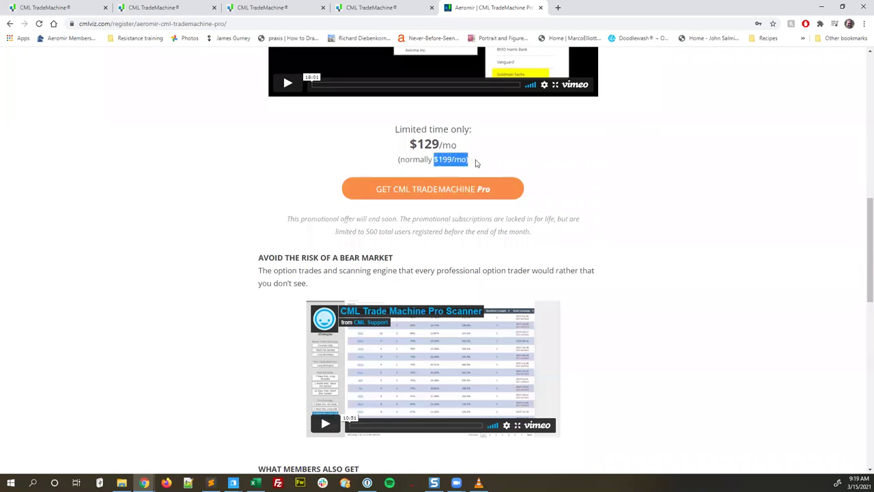
click(476, 163)
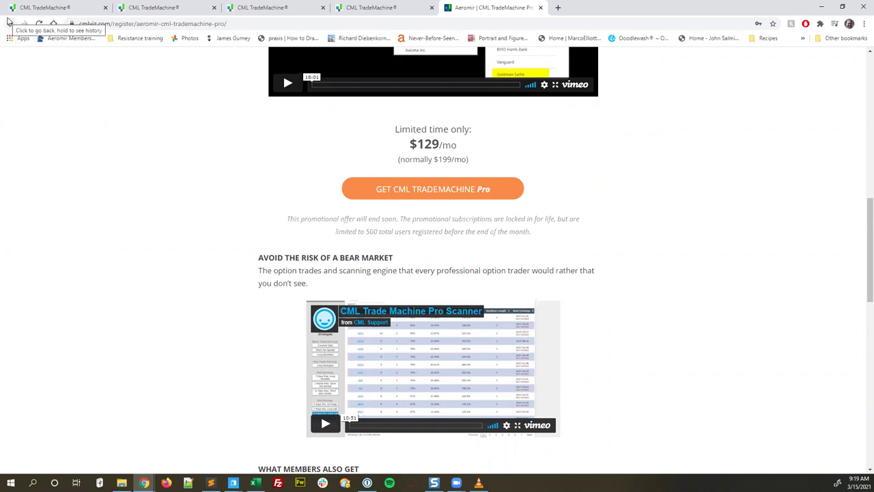
- Go back to the ATVI,AMD backtest, open the Alerts page, inspect the file path in its first notice, and navigate back
click(9, 23)
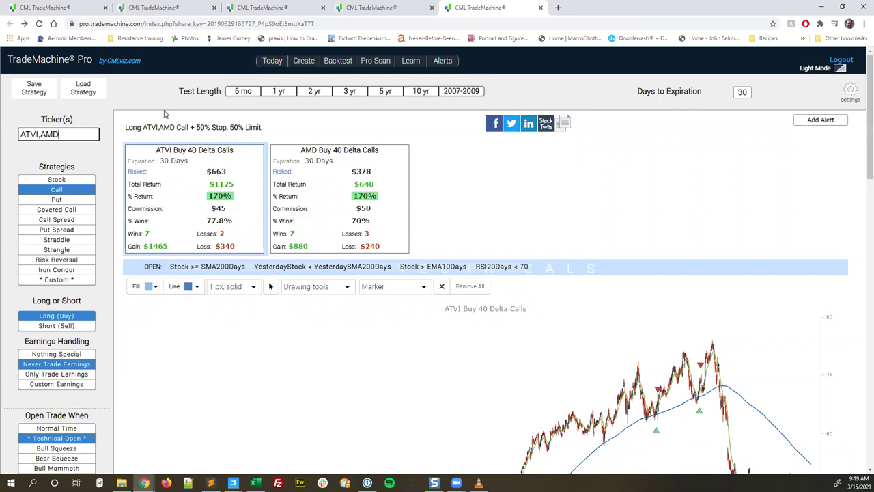
click(443, 61)
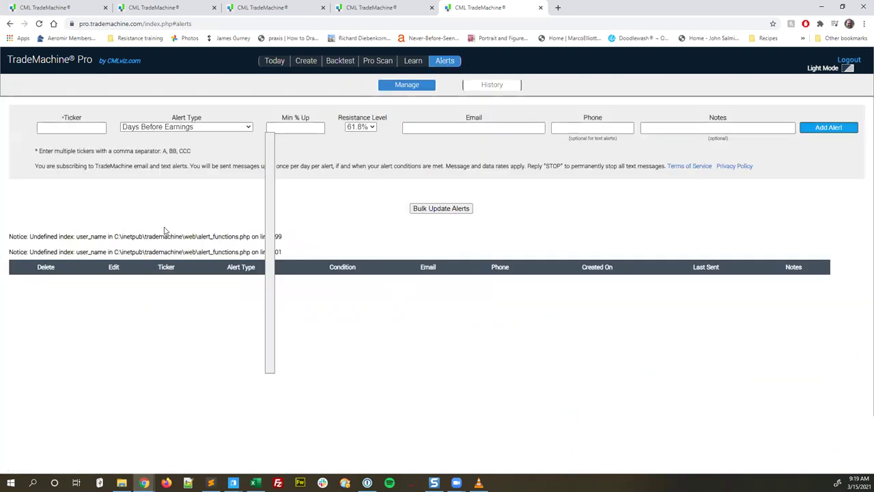
drag(107, 237, 254, 237)
click(123, 236)
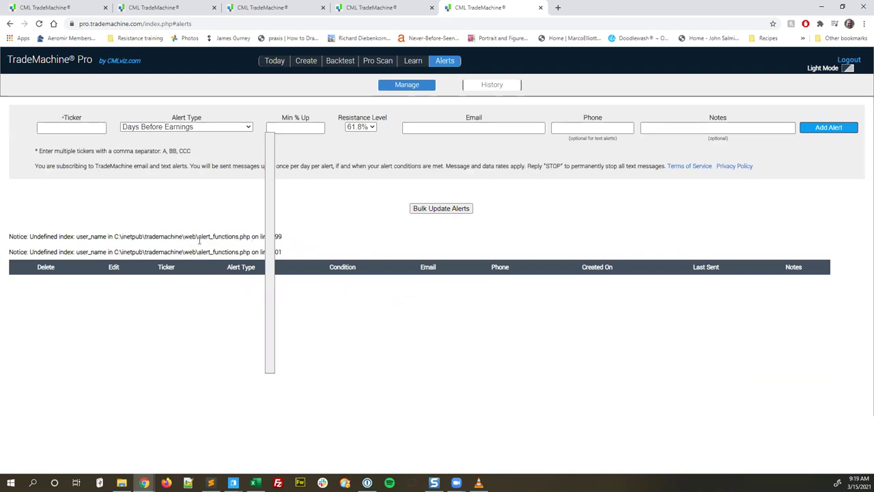
double_click(127, 236)
click(9, 23)
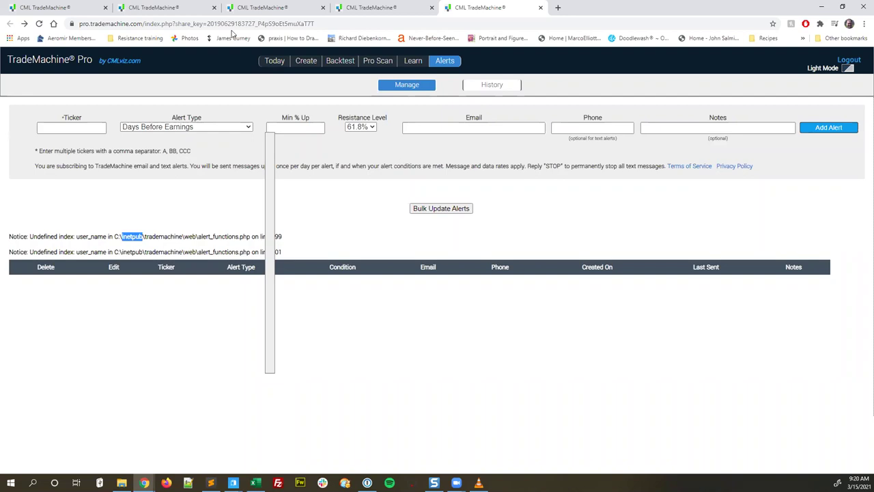
- Go to techsmith.com, dismiss the coupon popup, and open the store page for buying Snagit
click(325, 21)
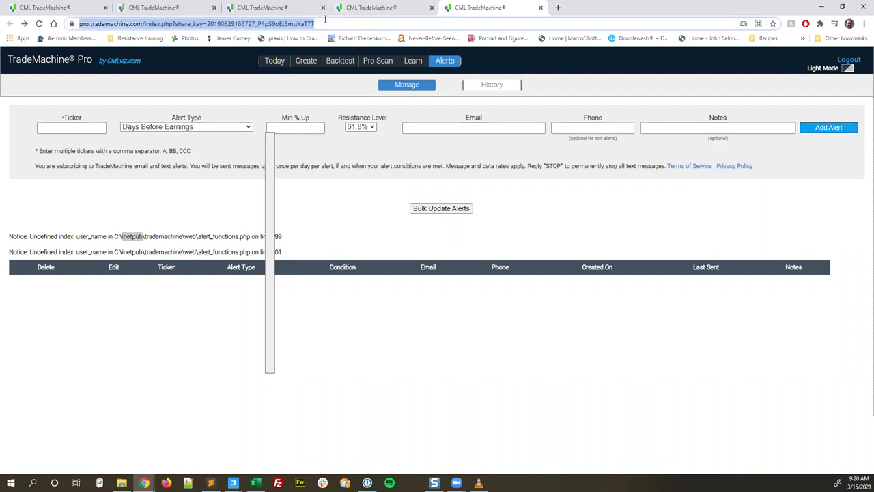
text(tech)
key(Return)
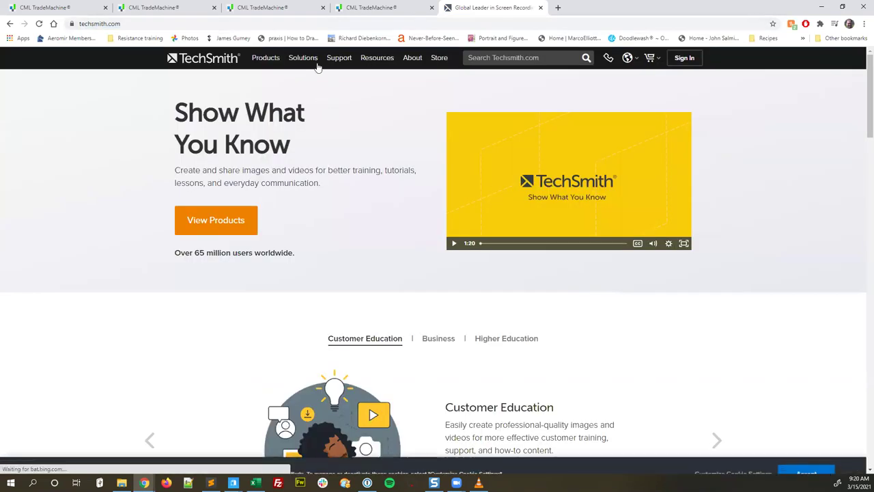
mouse_move(270, 60)
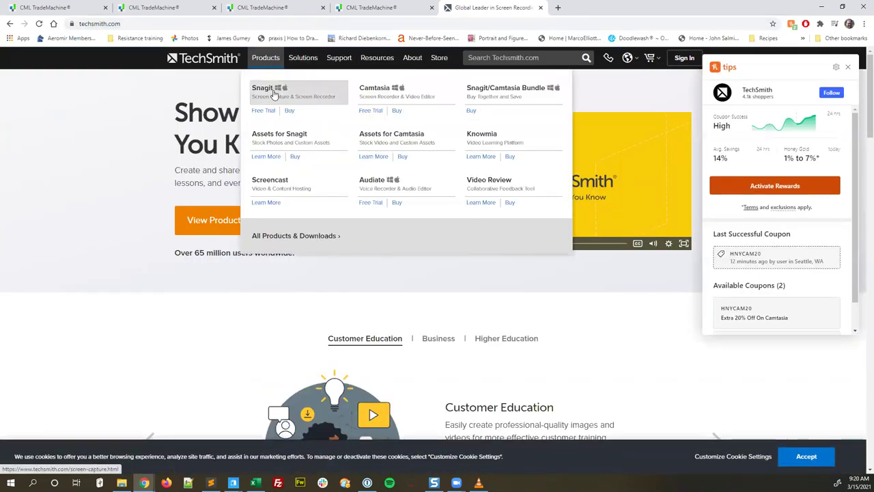
click(847, 67)
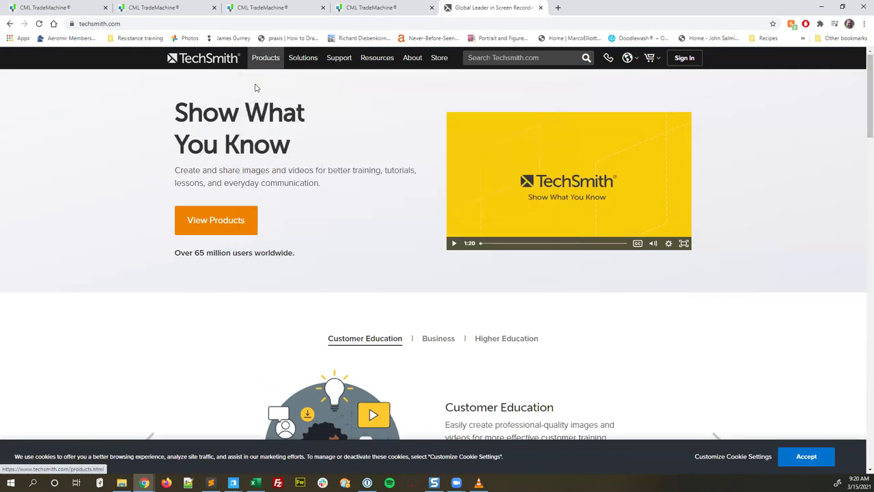
mouse_move(259, 58)
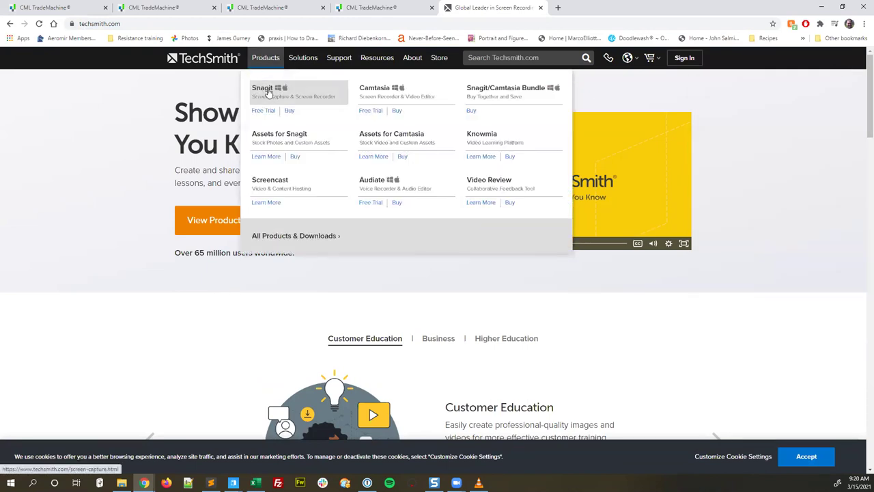
click(289, 113)
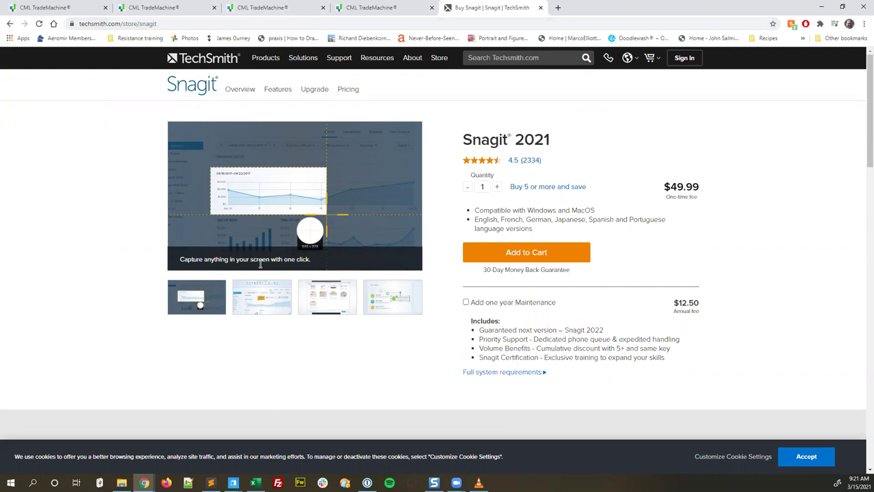
key(alt+Tab)
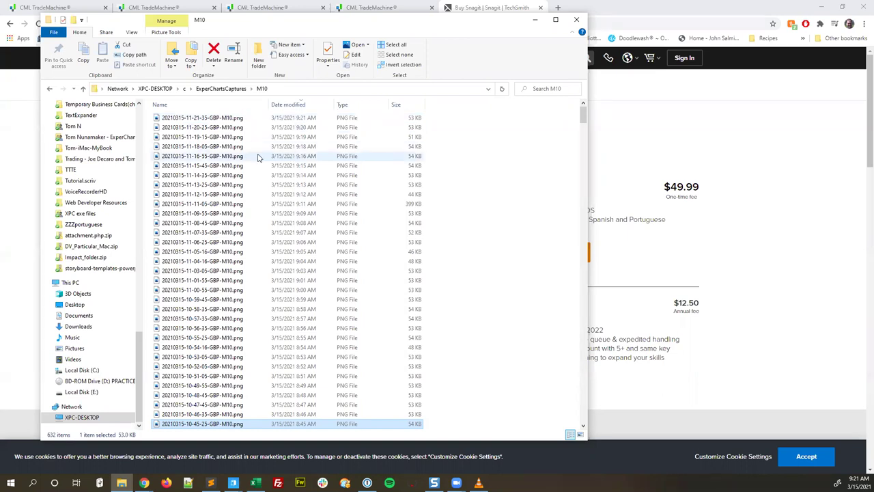
click(230, 118)
key(Print)
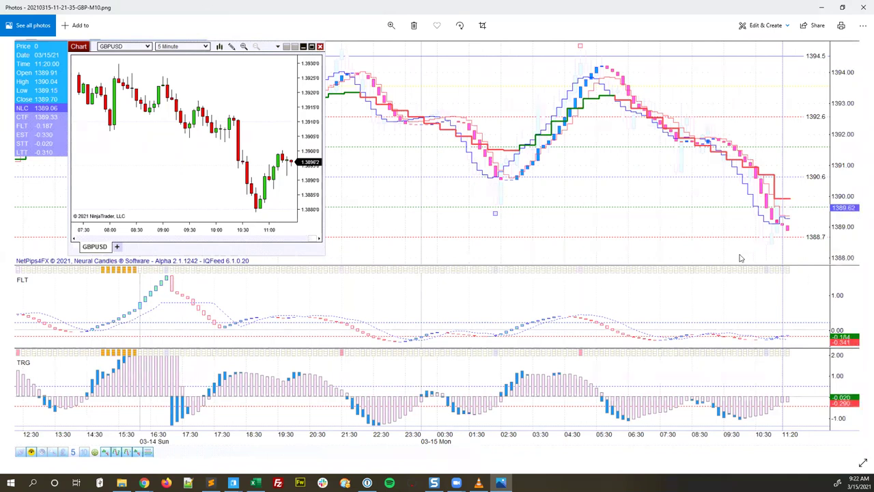
click(863, 6)
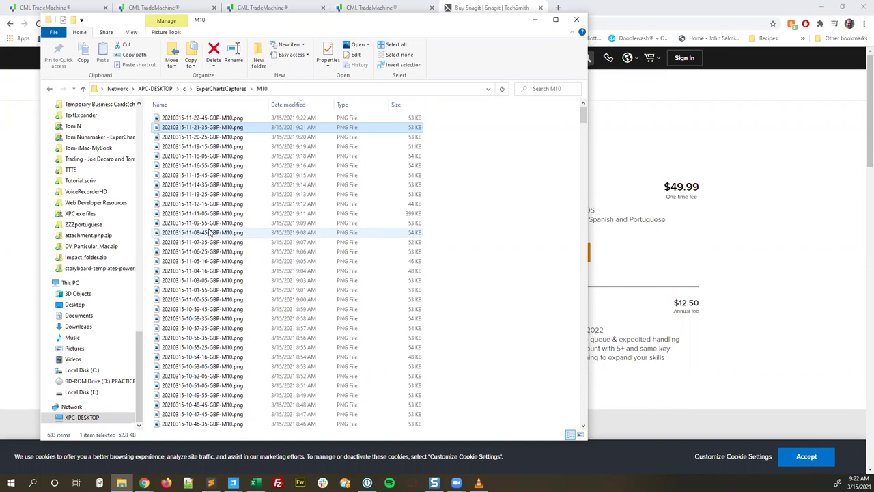
- Open the seven newest M10 captures together, page through the chart images, then close the viewer and the folder window
click(205, 118)
shift+click(201, 175)
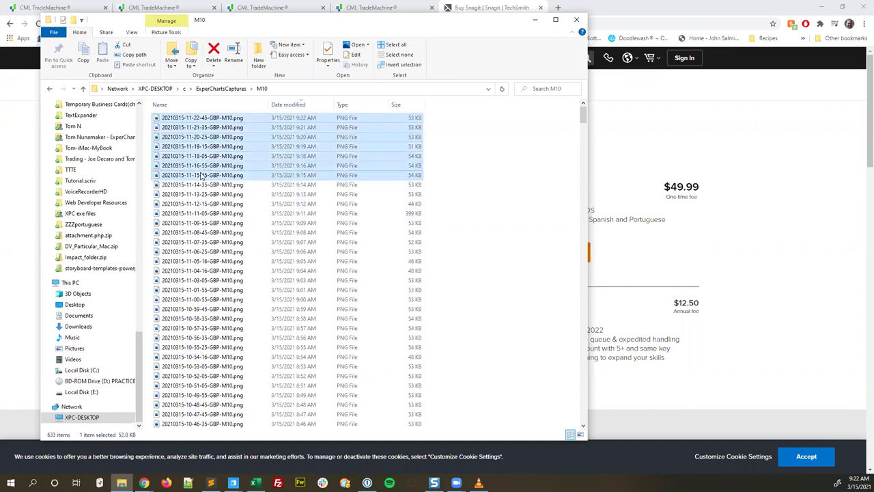
double_click(202, 176)
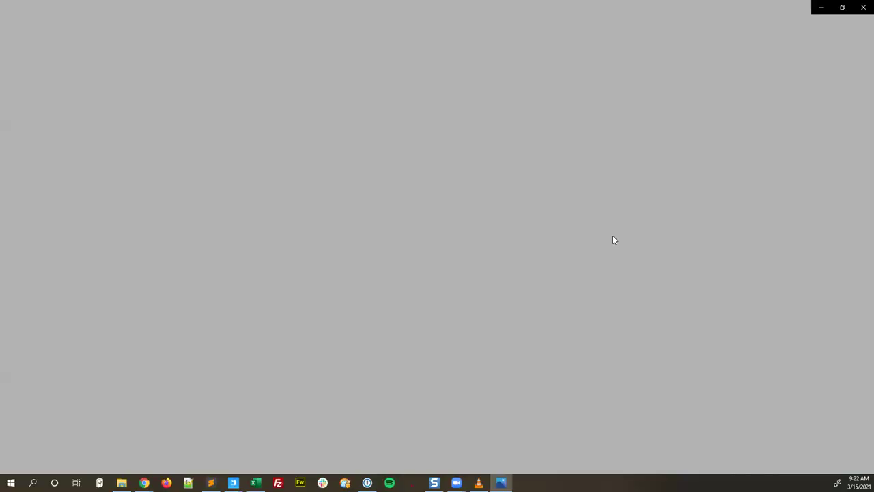
click(851, 247)
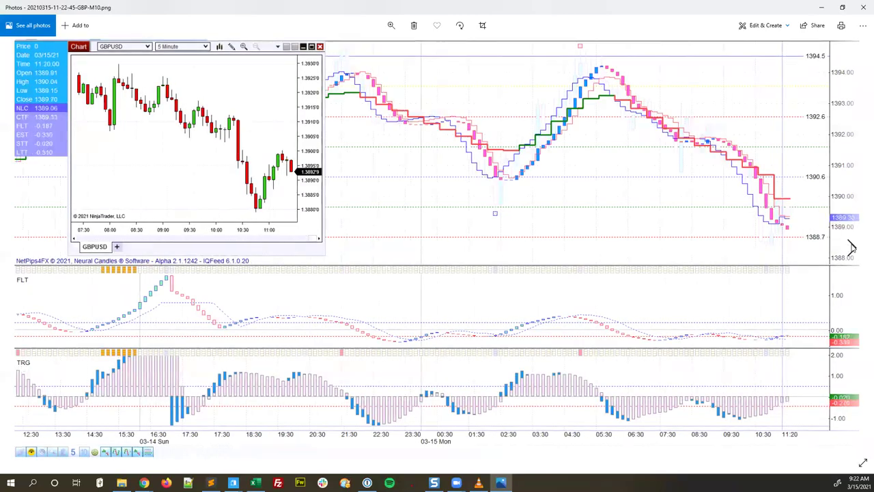
click(852, 247)
click(851, 247)
click(851, 247)
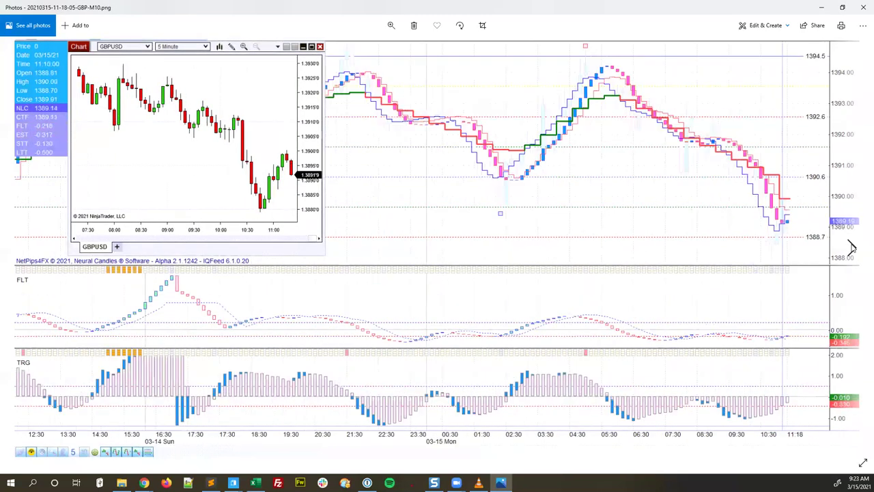
click(863, 8)
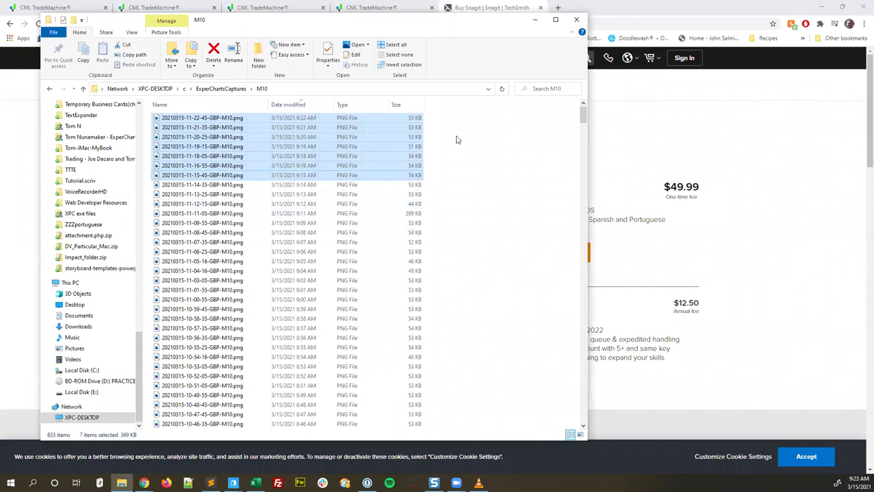
click(578, 19)
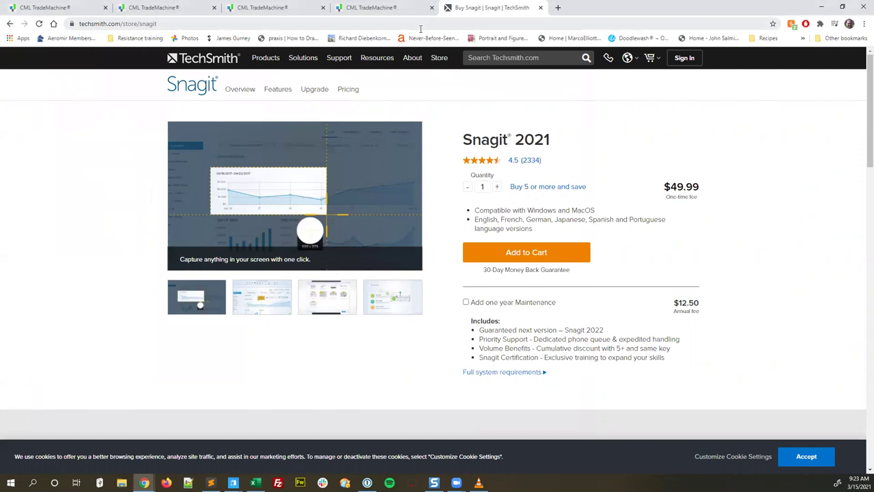
- Load macros.com in a new browser tab
click(558, 7)
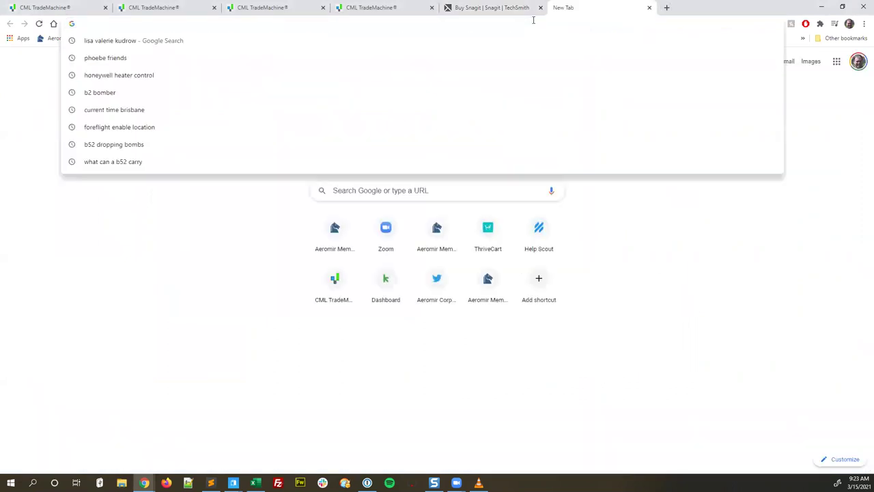
text(macros.com)
key(Return)
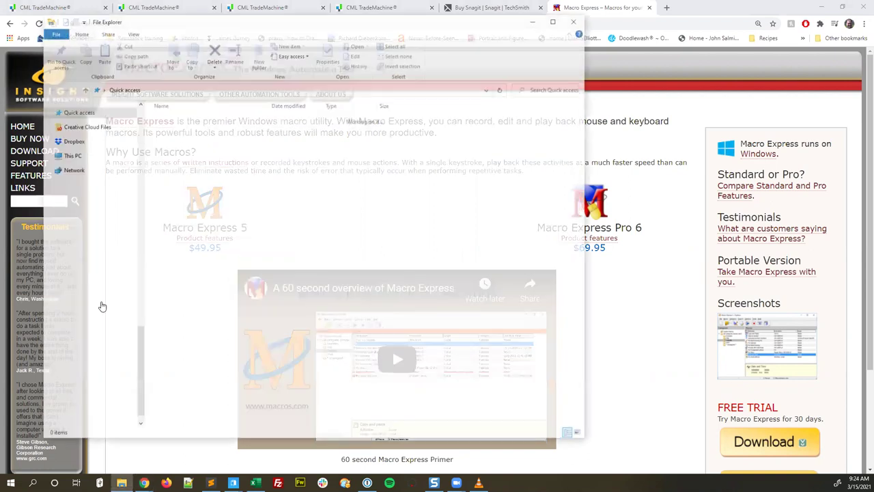
- Open 2021-03-15_11-24-33.jpg from the ExperChartsCaptures folder on the XPC-DESKTOP c drive and enlarge the macro script it shows
click(68, 242)
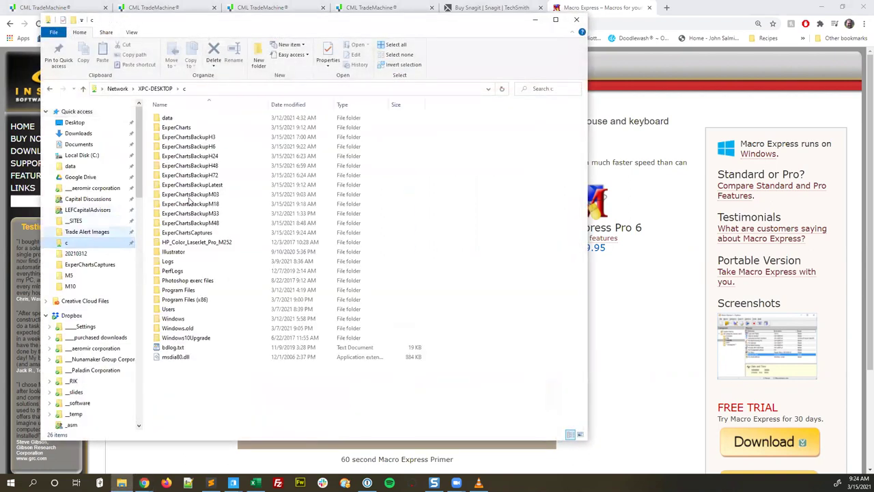
double_click(195, 233)
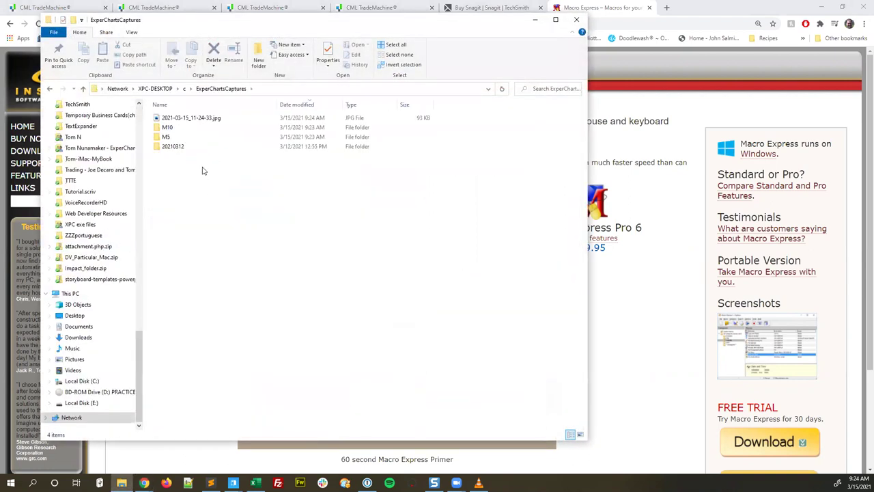
click(209, 119)
double_click(209, 119)
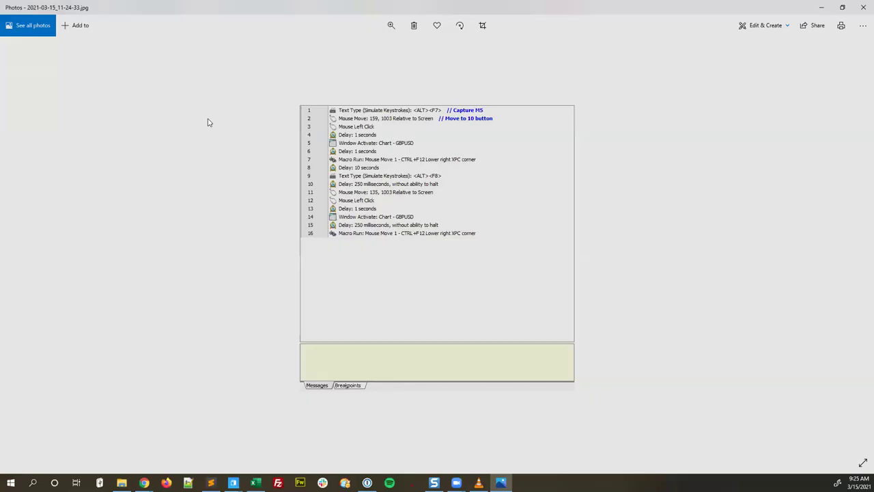
scroll(422, 226, up, 3)
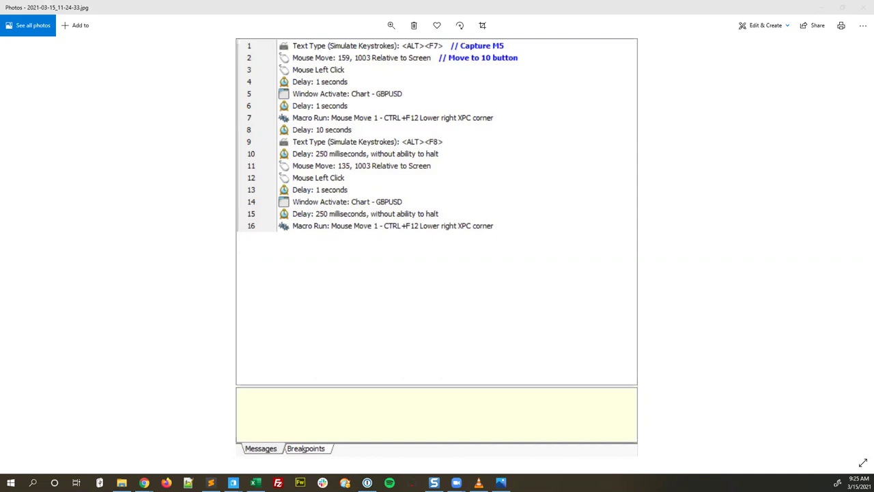
- In File Explorer, browse to Program Files (x86)\Macro Express Pro 6 on Local Disk (C:) and launch MacEdit.exe
click(121, 482)
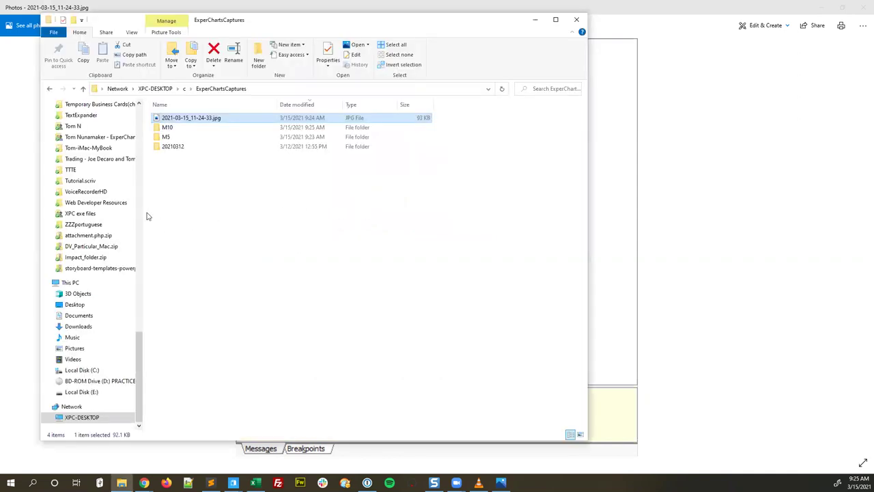
drag(143, 216, 169, 216)
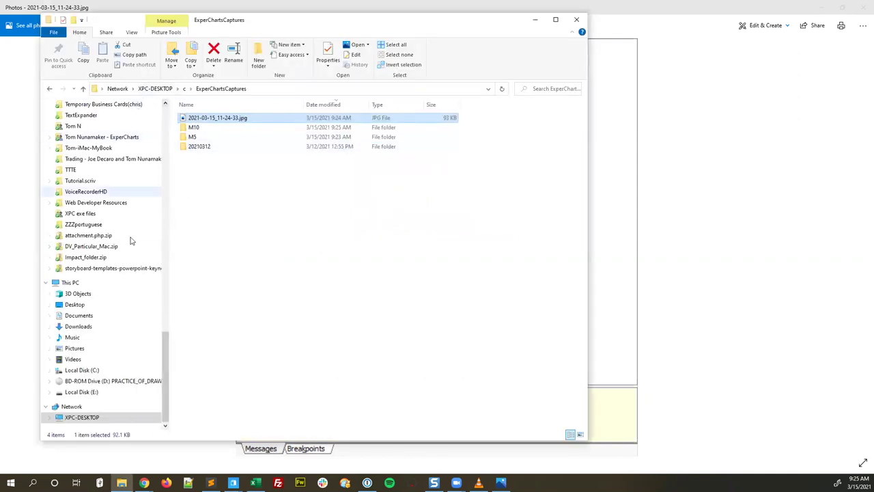
drag(164, 362, 170, 143)
click(73, 166)
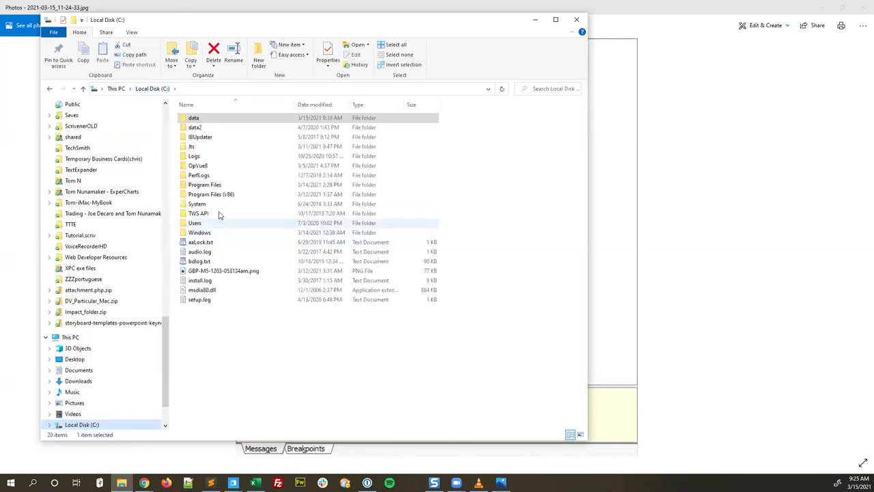
double_click(222, 194)
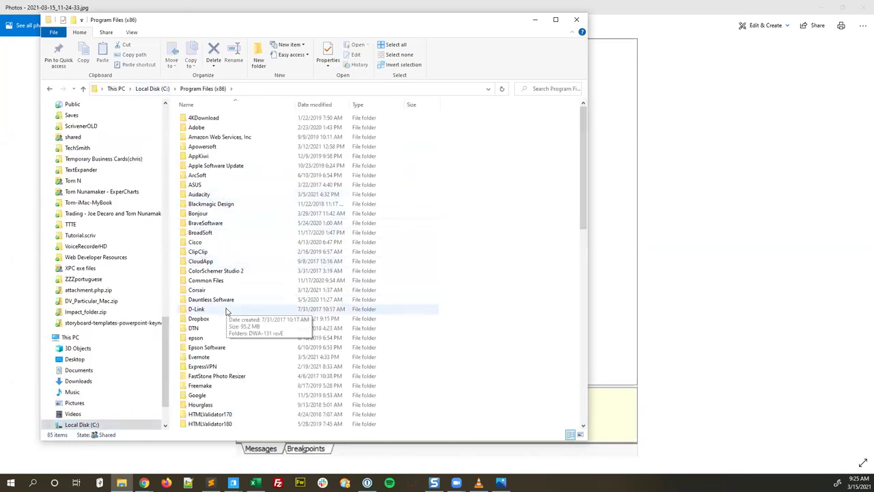
scroll(225, 302, down, 3)
scroll(216, 356, down, 2)
scroll(216, 356, down, 4)
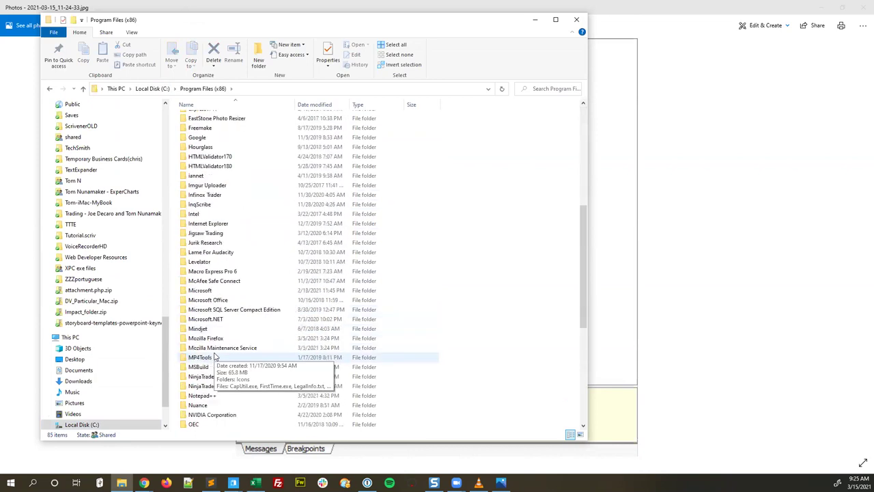
click(220, 271)
double_click(220, 271)
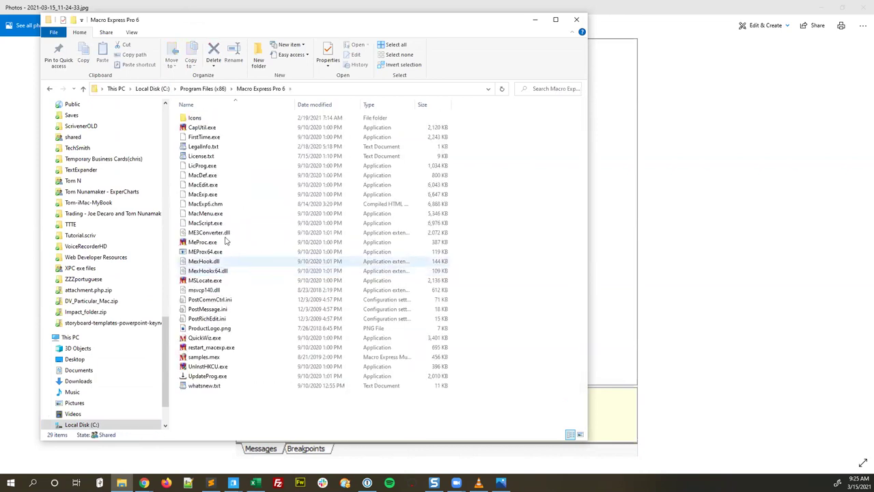
click(209, 186)
double_click(212, 186)
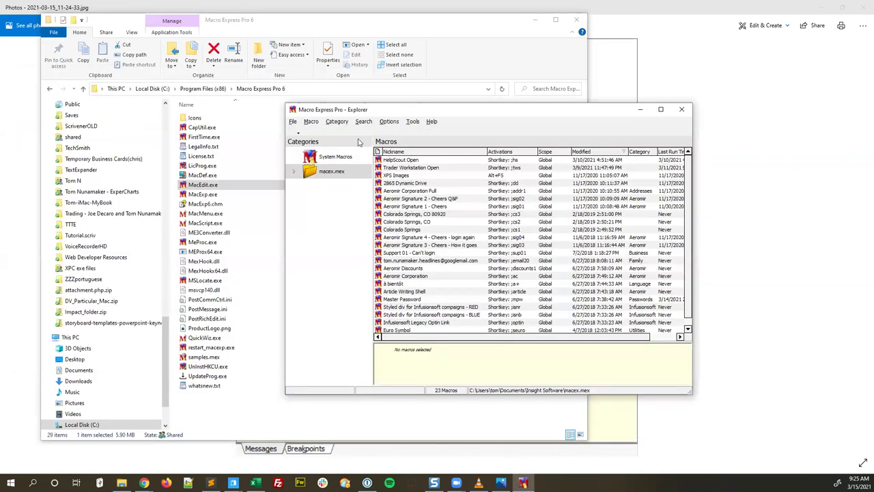
- Create a new macro nicknamed Temp that is activated by the shortkey ;test
right_click(422, 191)
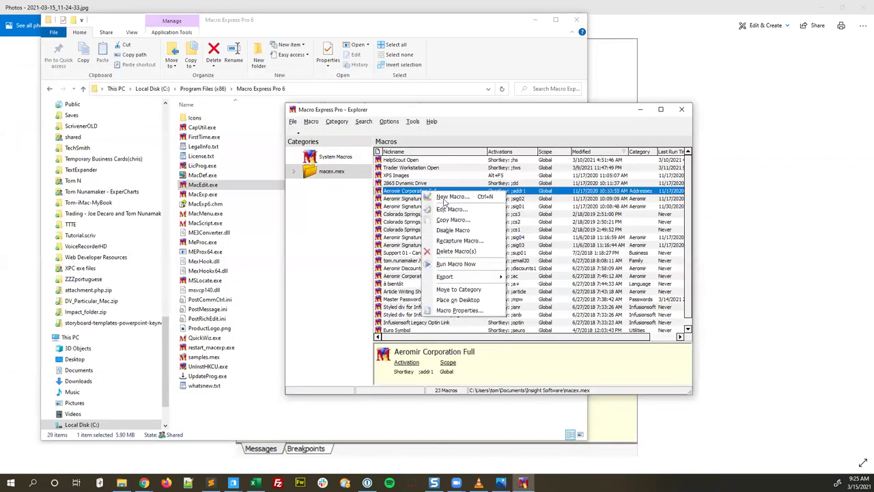
click(446, 198)
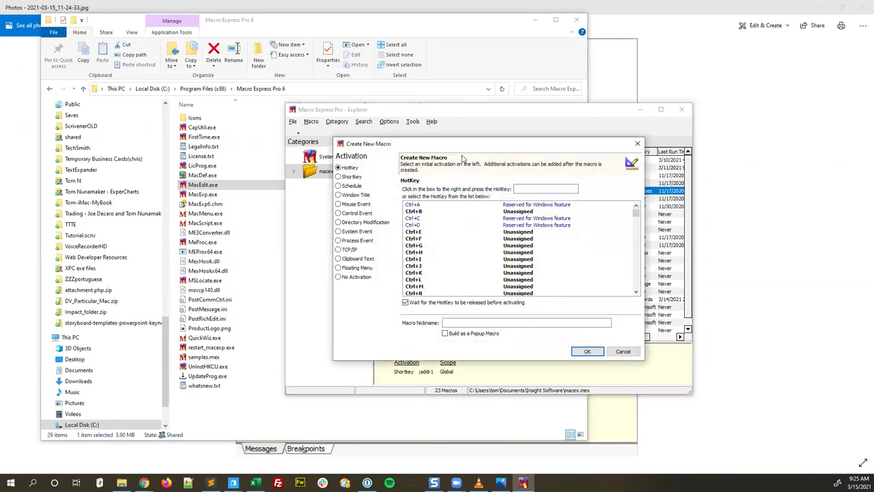
drag(463, 150, 420, 143)
click(418, 315)
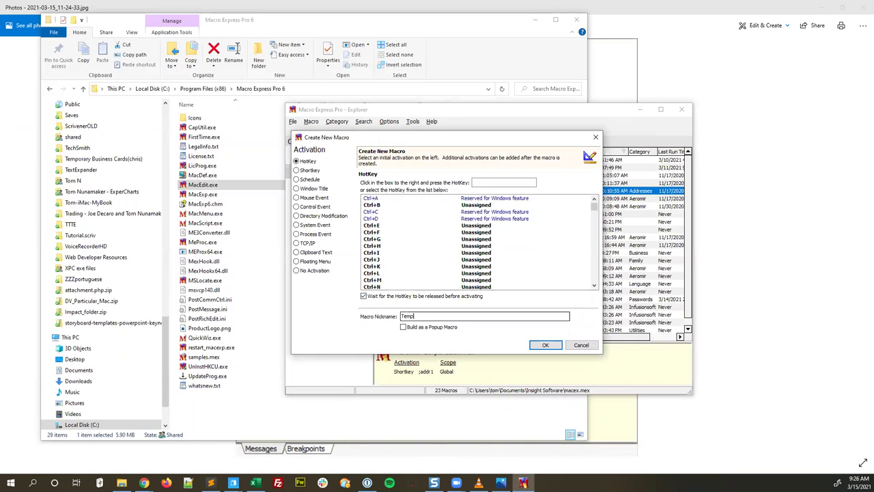
click(298, 170)
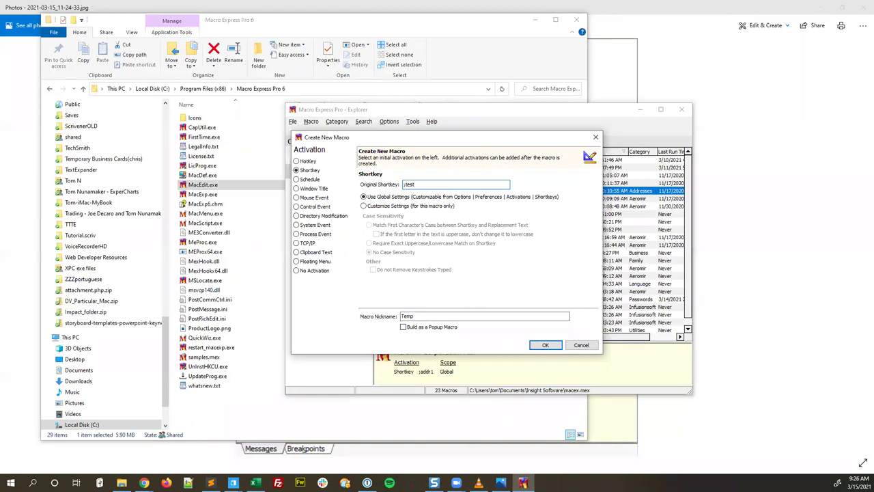
click(531, 344)
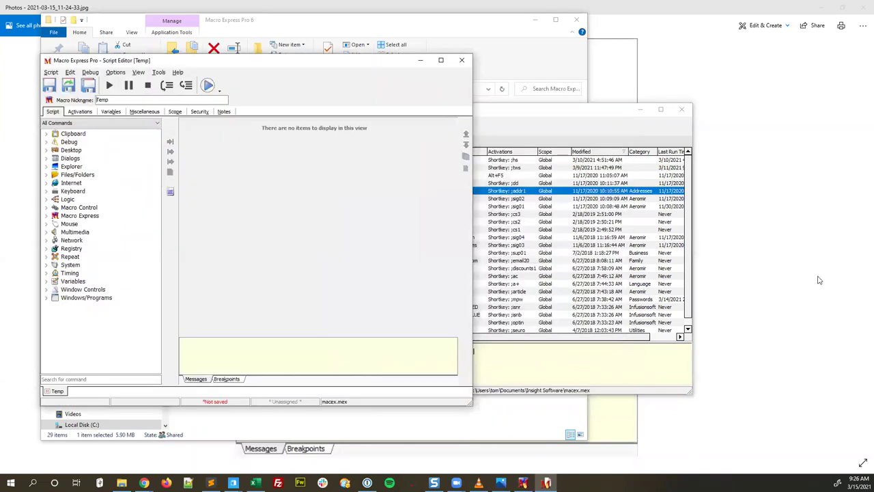
- Restore the Photos window to a smaller size and arrange the sample macro image beside the Script Editor
click(829, 180)
click(844, 7)
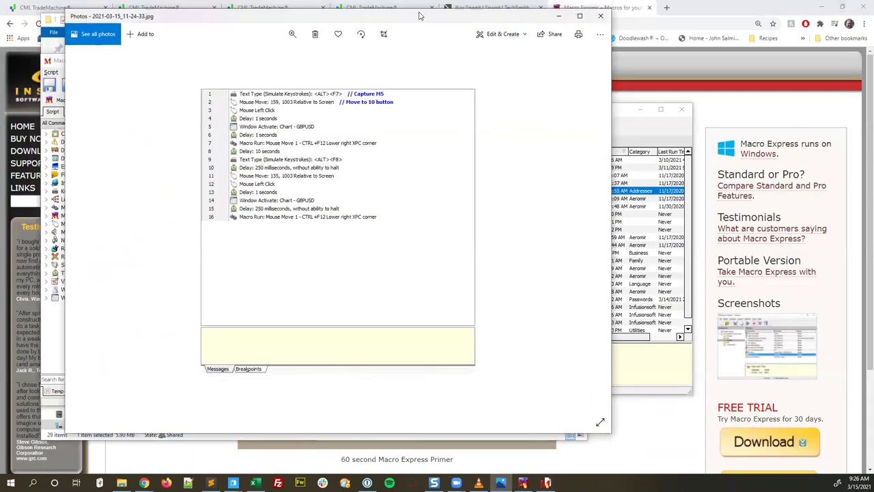
drag(421, 15, 694, 31)
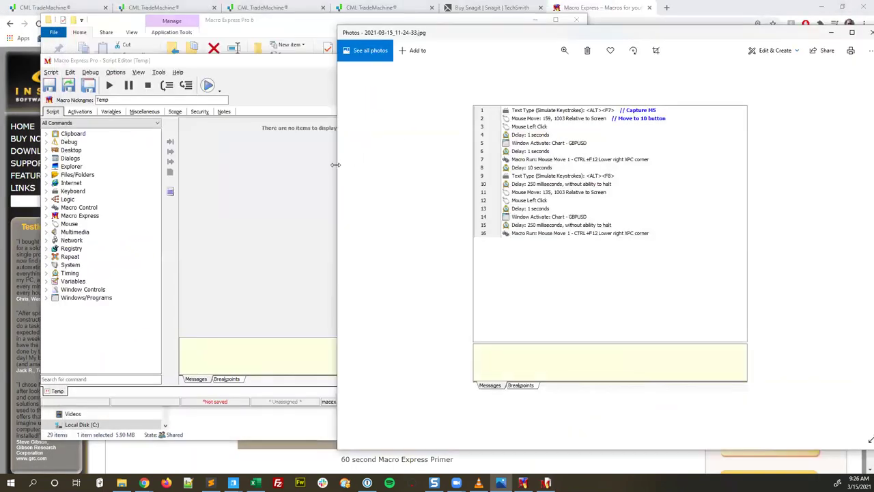
drag(336, 165, 506, 165)
drag(327, 62, 358, 40)
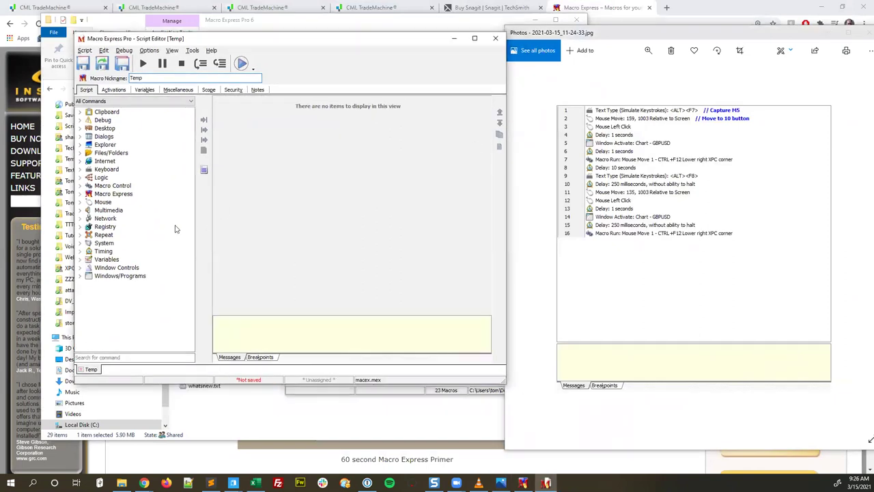
- Begin a Text Type keyboard command in the Temp macro's script
click(80, 169)
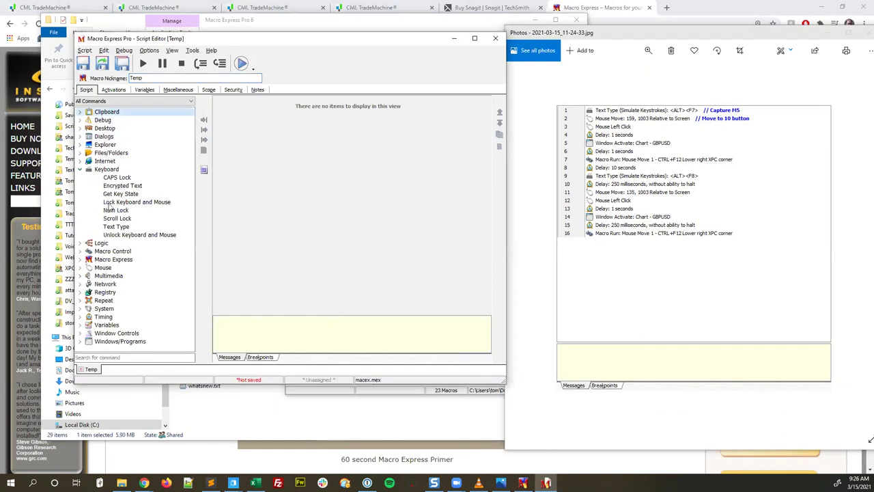
click(112, 226)
click(204, 120)
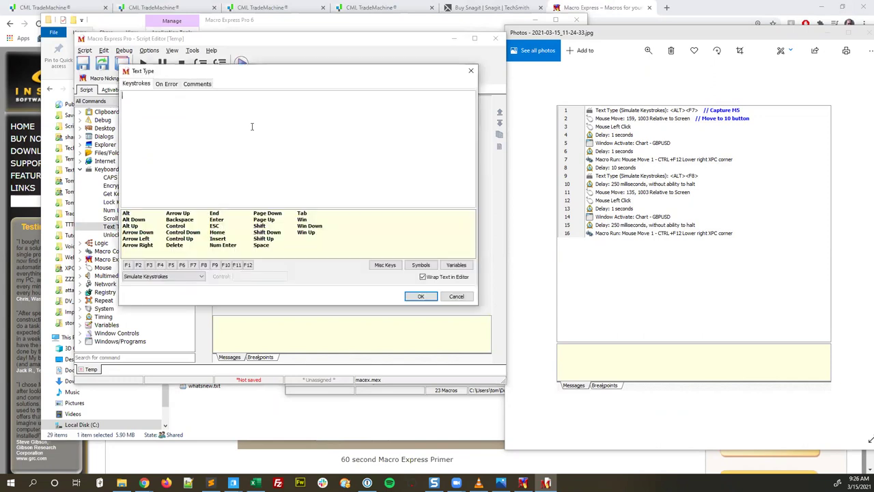
text(Hi, this Tom)
key(ctrl+a)
key(BackSpace)
- Set the Text Type keystrokes to <ALT><F7> and add the command to the script
click(129, 214)
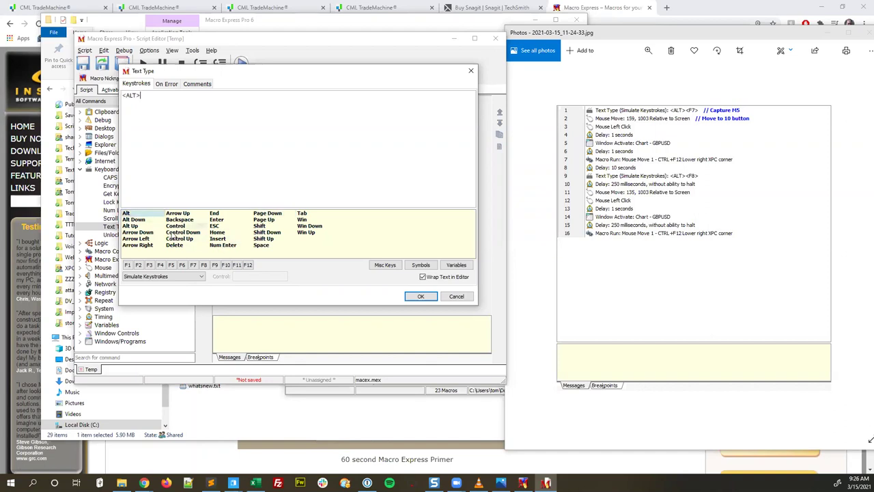
click(193, 265)
click(421, 296)
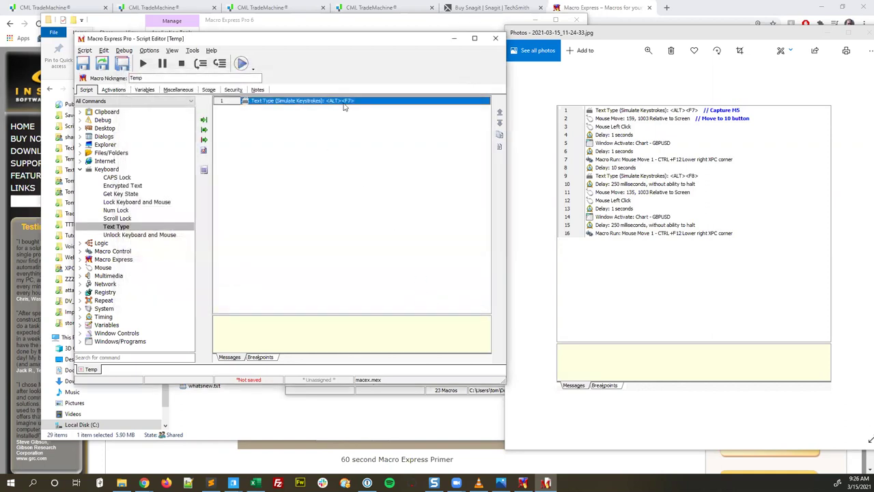
- Attach the comment "Start a snagit capture" to the script's Text Type line
click(499, 149)
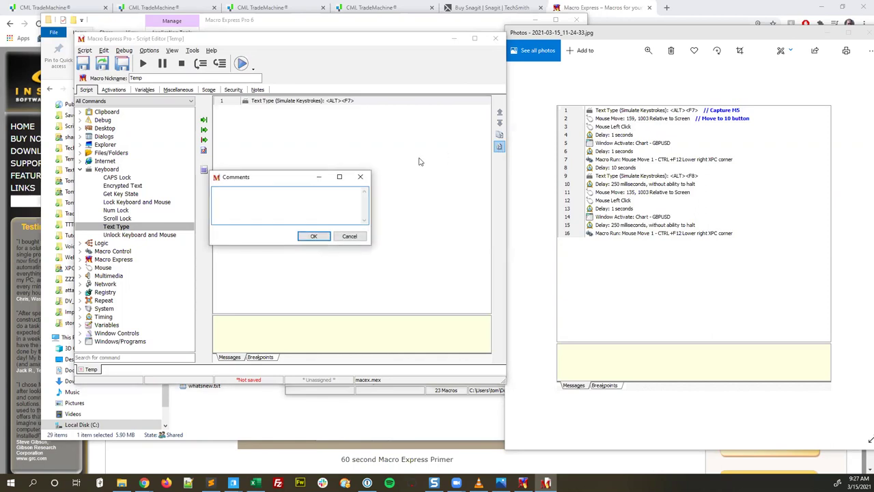
text(Start a snagit capture)
click(314, 236)
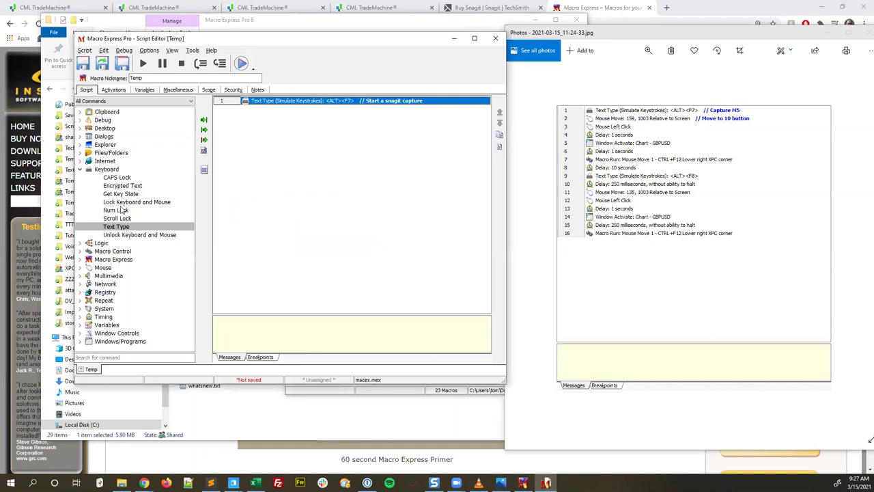
- Begin a Mouse Move command relative to the screen and launch the Mouse Locator for its position
click(81, 268)
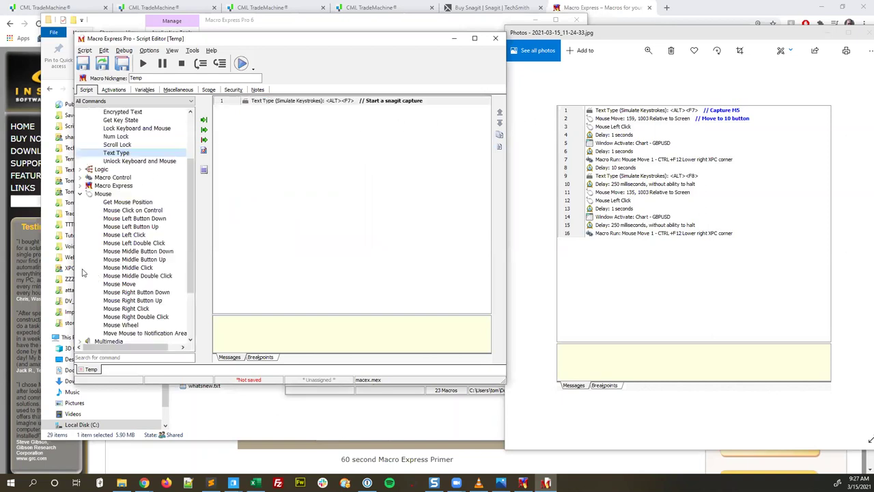
click(127, 284)
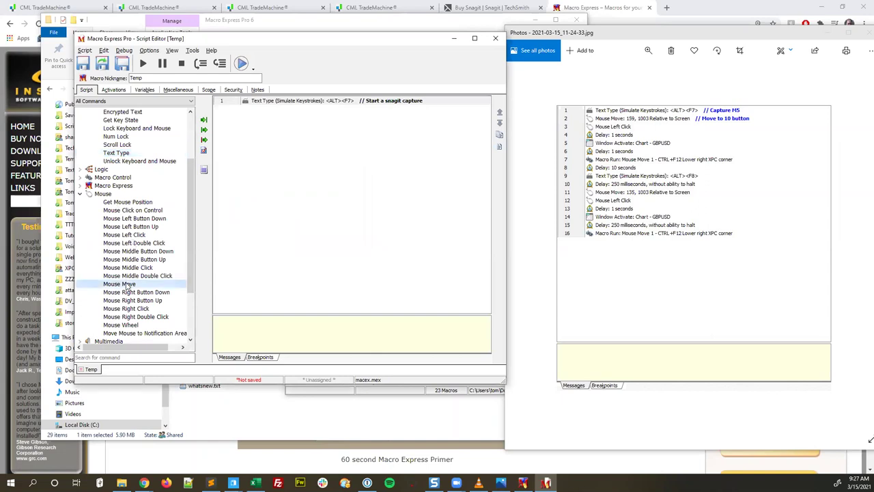
click(204, 129)
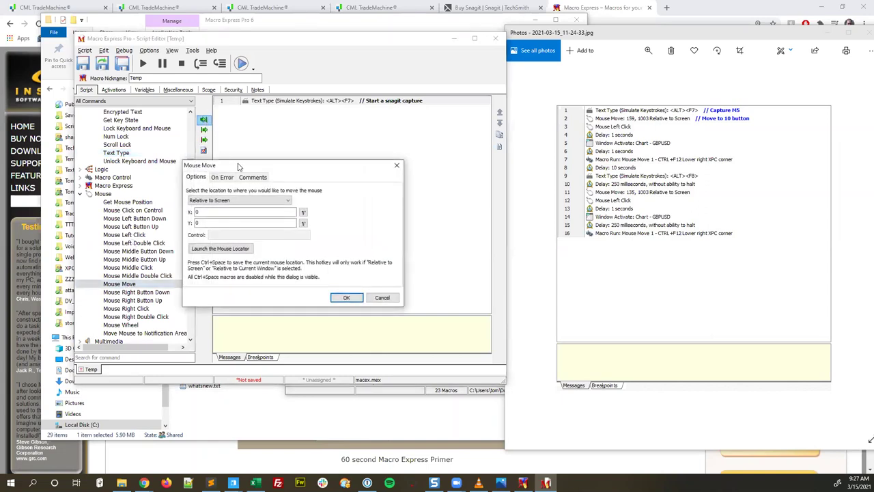
click(277, 253)
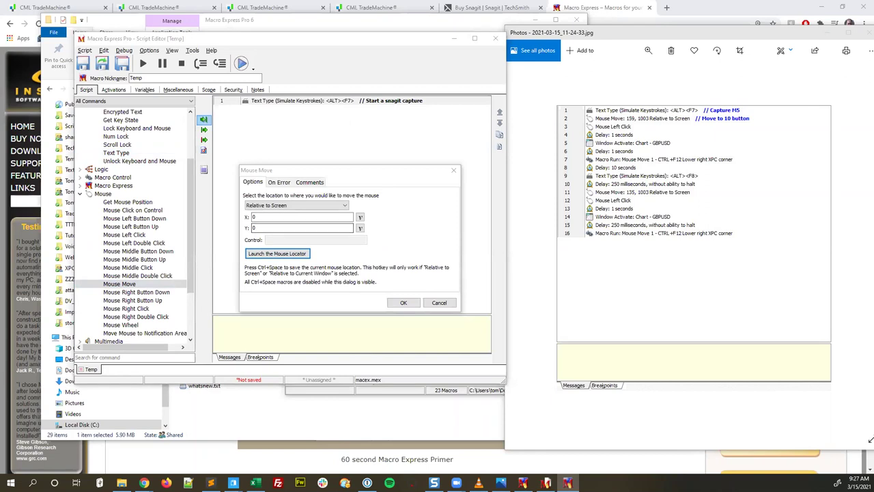